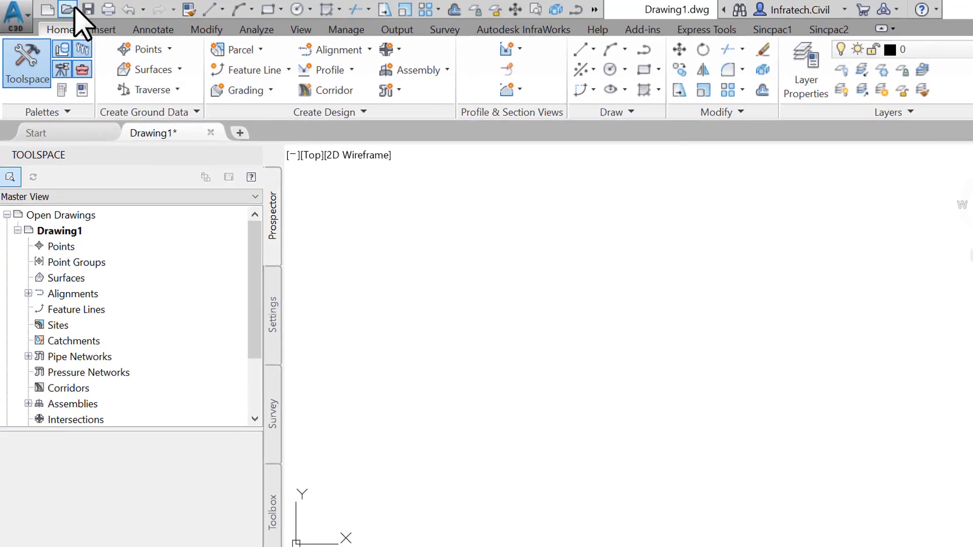
# Open the 02.01 - INTERFACE.dwg drawing with the Drawing file type selected.
pyautogui.click(73, 8)
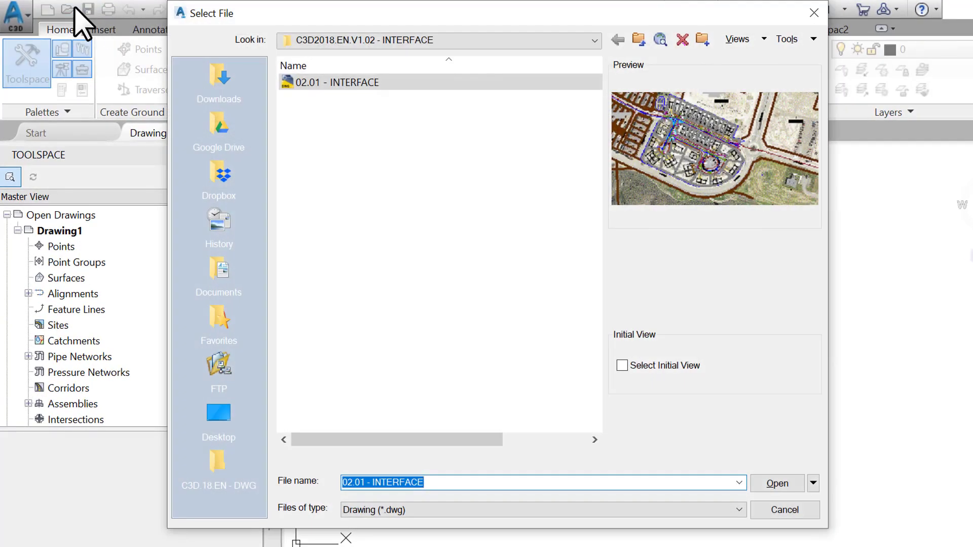
pyautogui.click(421, 84)
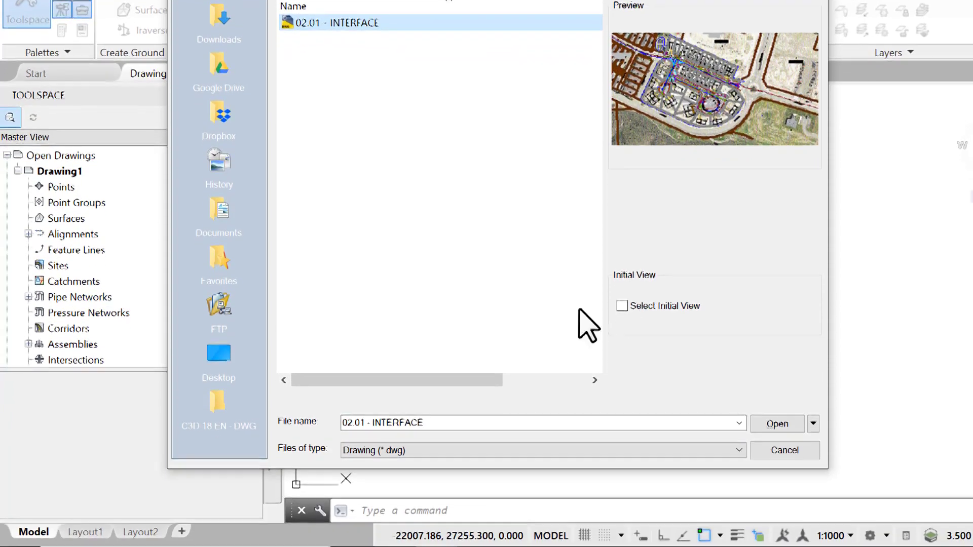
pyautogui.click(705, 510)
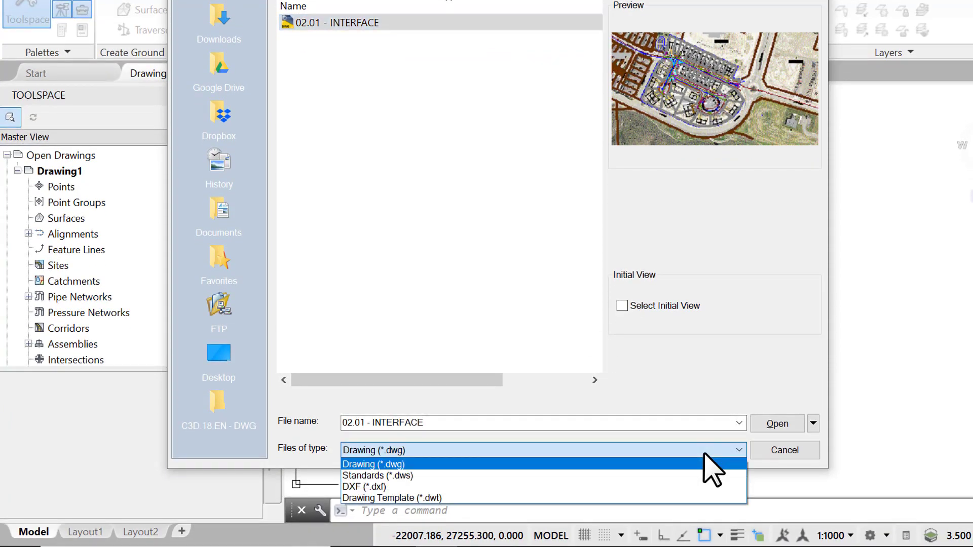
pyautogui.click(705, 454)
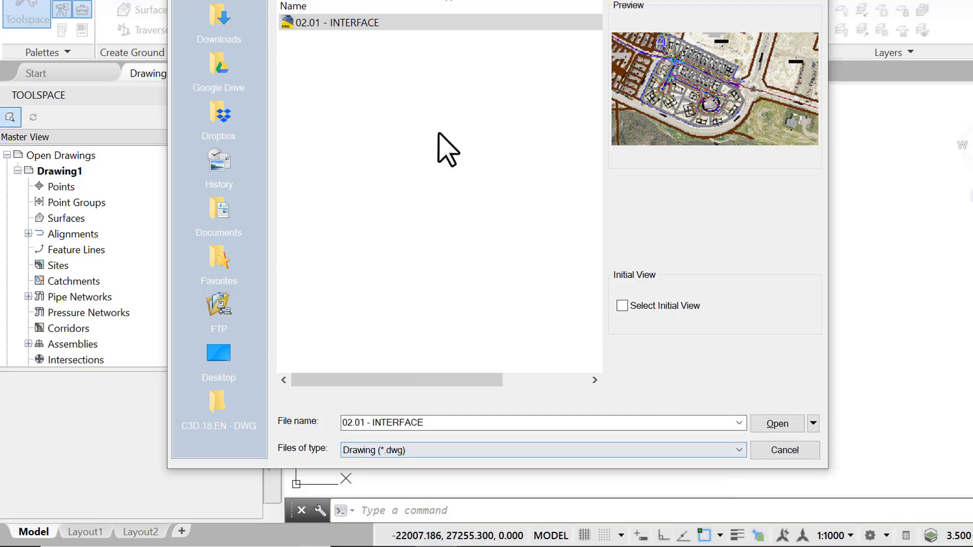
pyautogui.click(362, 25)
pyautogui.click(779, 424)
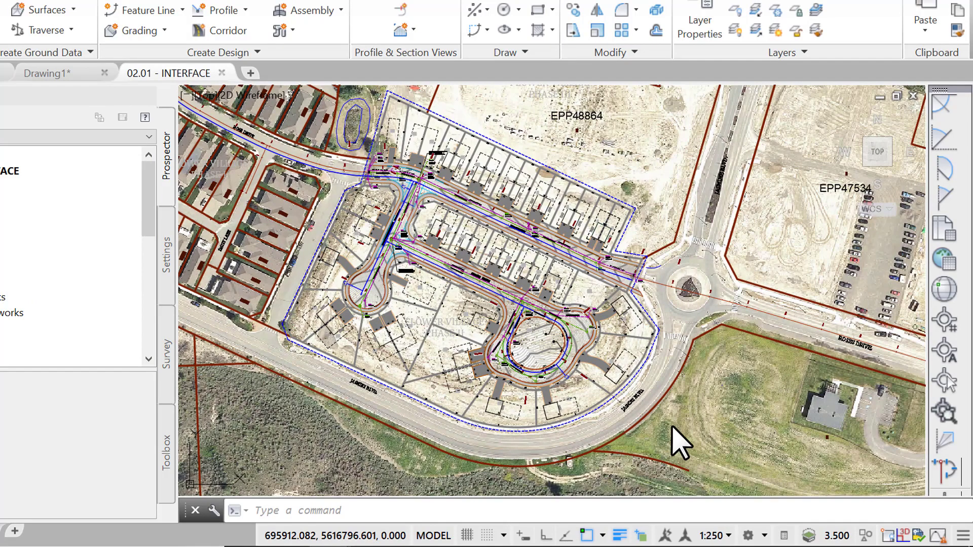
# Zoom around the site plan, then show the application menu listing Drawing1 and 02.01 - INTERFACE.
pyautogui.scroll(2, 679, 443)
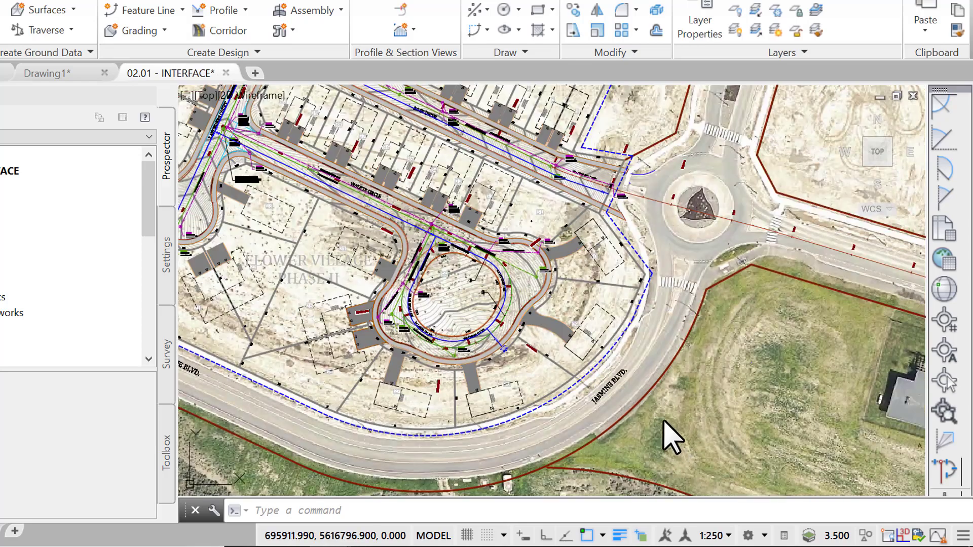
pyautogui.scroll(2, 438, 344)
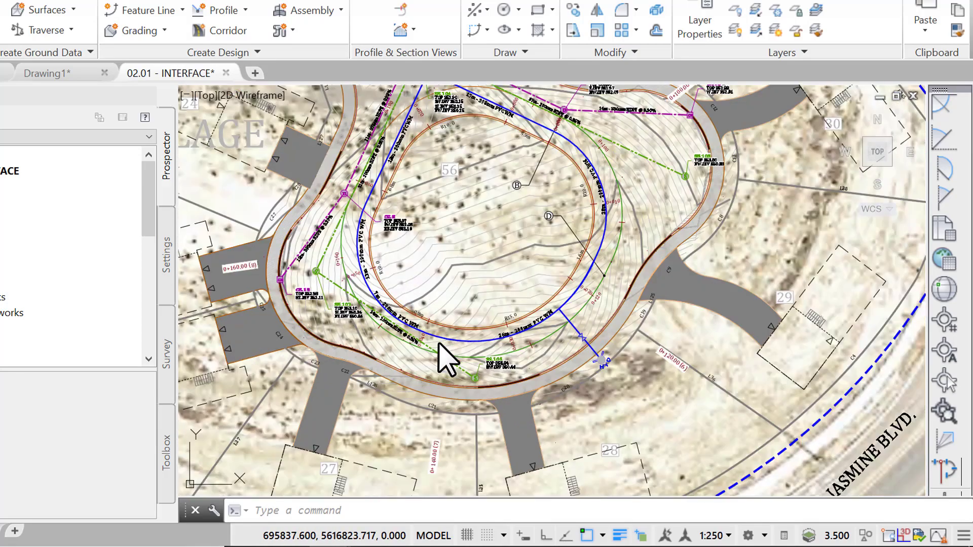
pyautogui.scroll(-2, 439, 345)
pyautogui.scroll(-3, 446, 360)
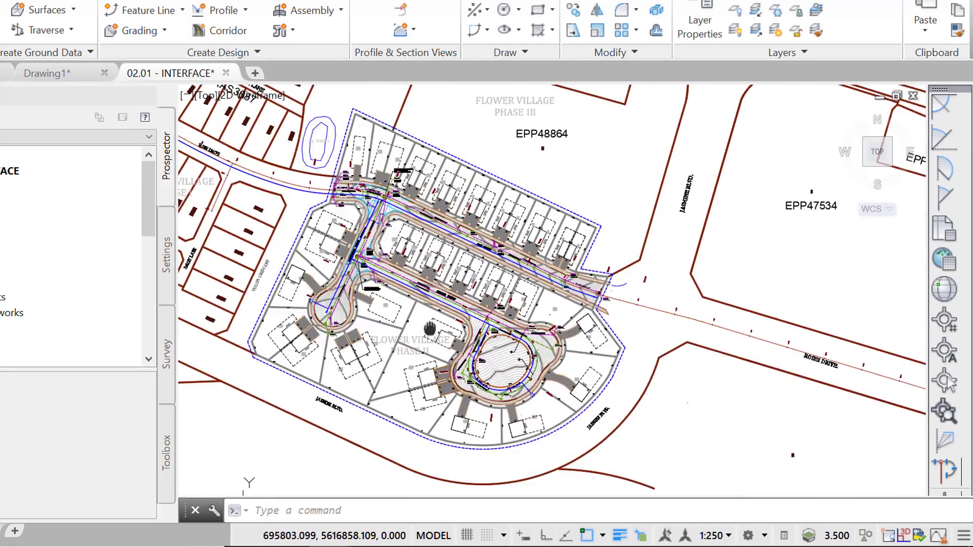
pyautogui.scroll(5, 507, 403)
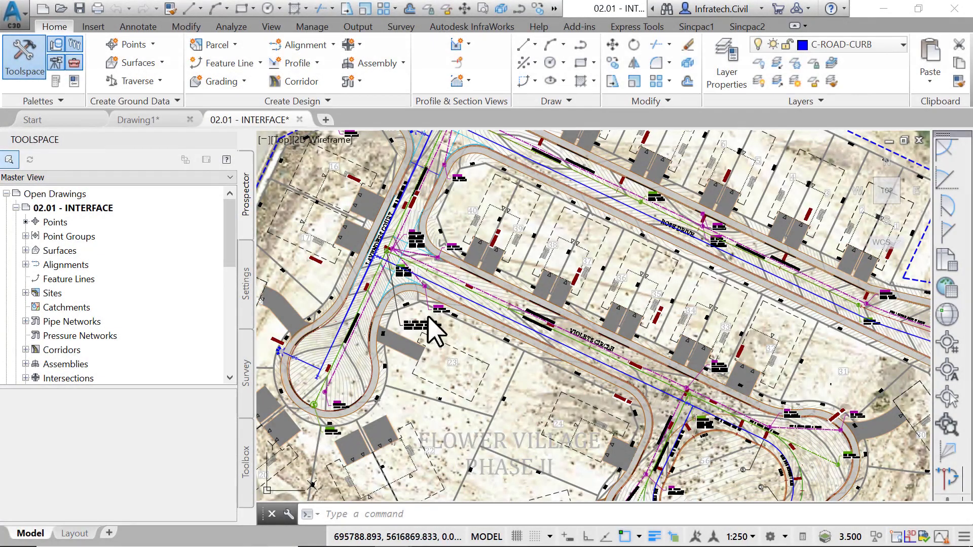
pyautogui.click(25, 9)
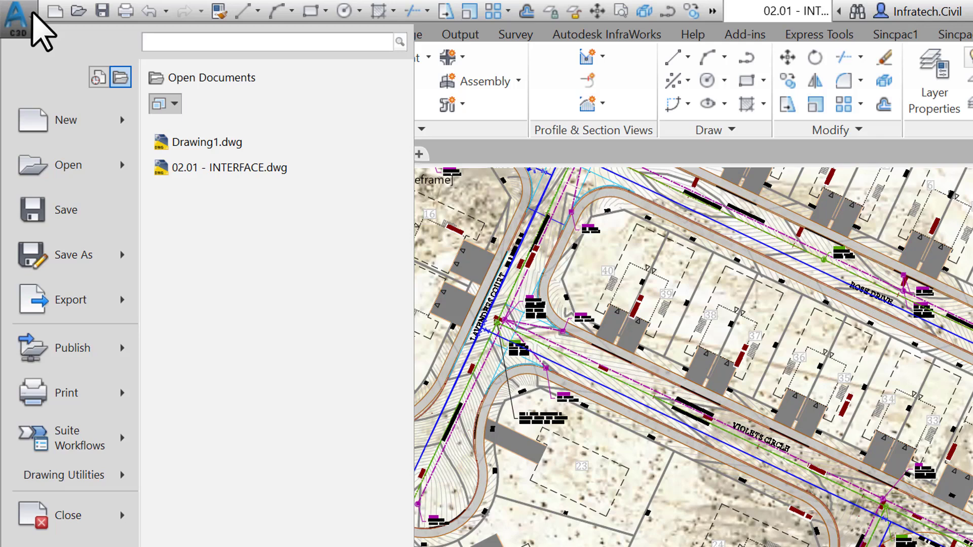
# Display the New submenu with its Drawing and Sheet Set choices.
pyautogui.moveTo(130, 135)
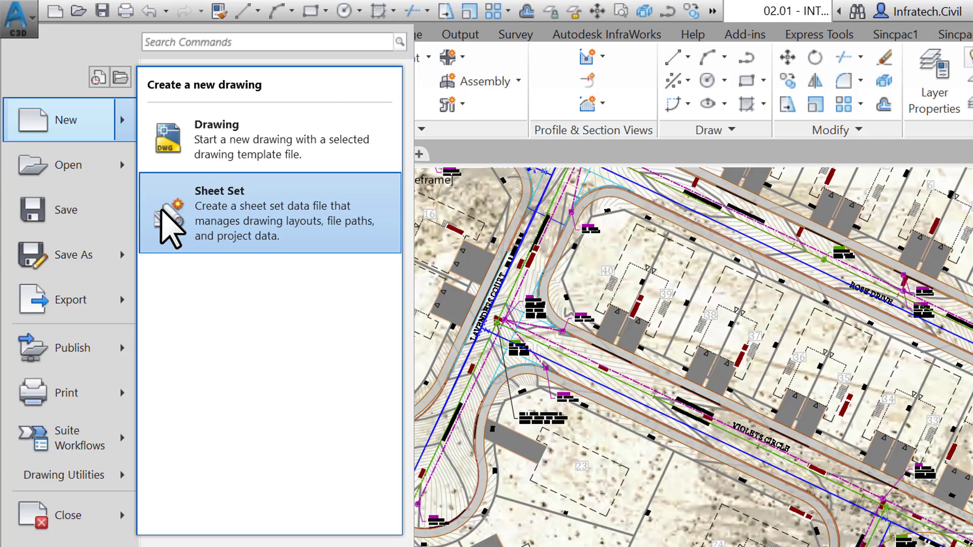
# Inspect the Select template dialog's file types for a new drawing, then cancel it.
pyautogui.click(148, 165)
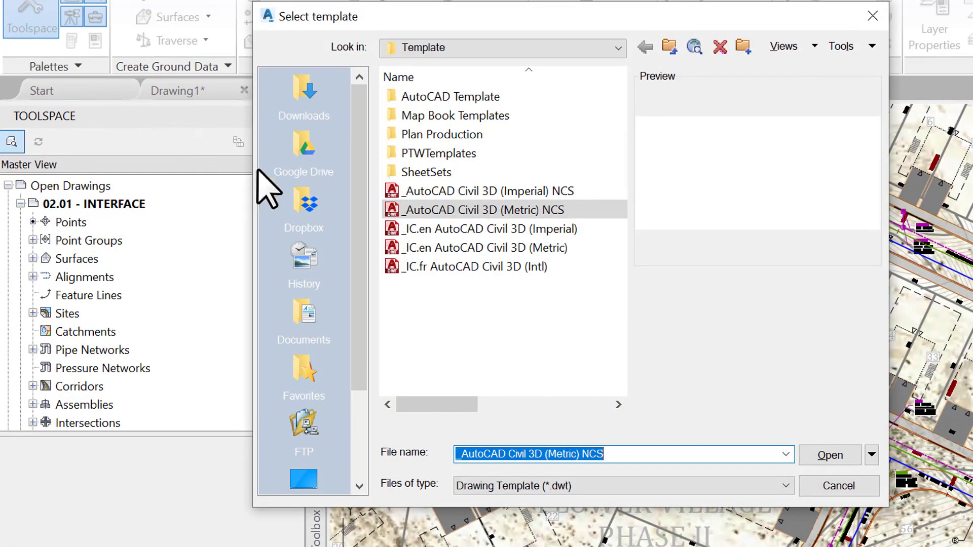
pyautogui.click(752, 485)
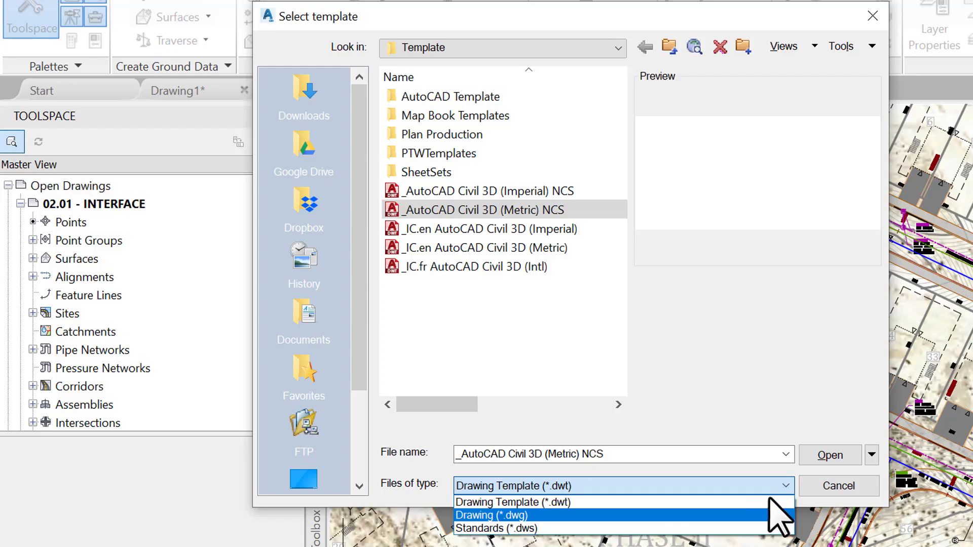
pyautogui.click(804, 537)
pyautogui.click(806, 485)
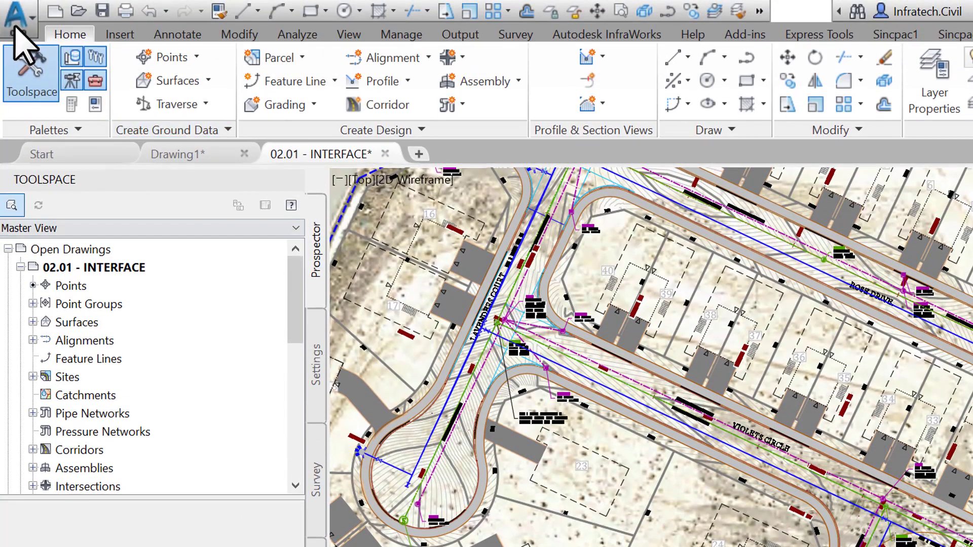
# In the application menu, show the Open choices and then the Save As formats.
pyautogui.click(16, 16)
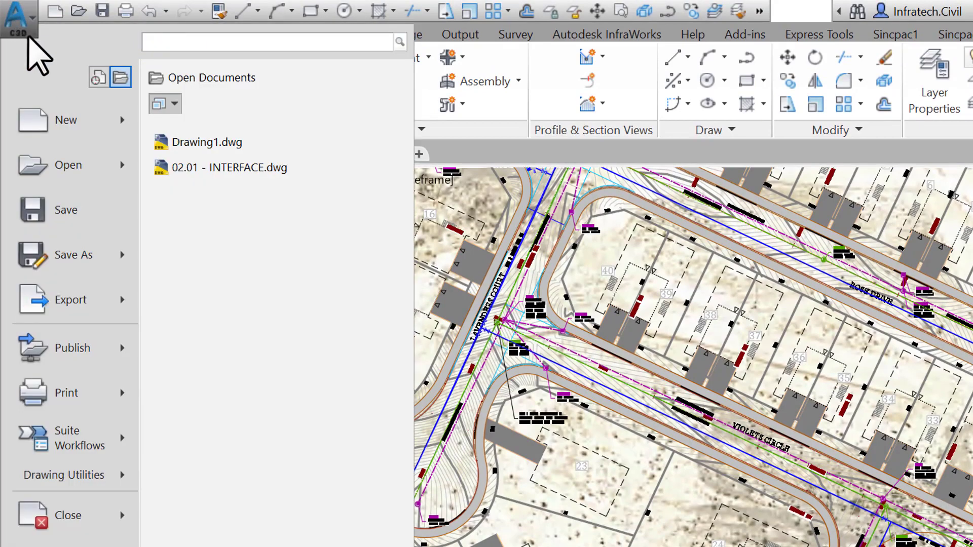
pyautogui.moveTo(131, 173)
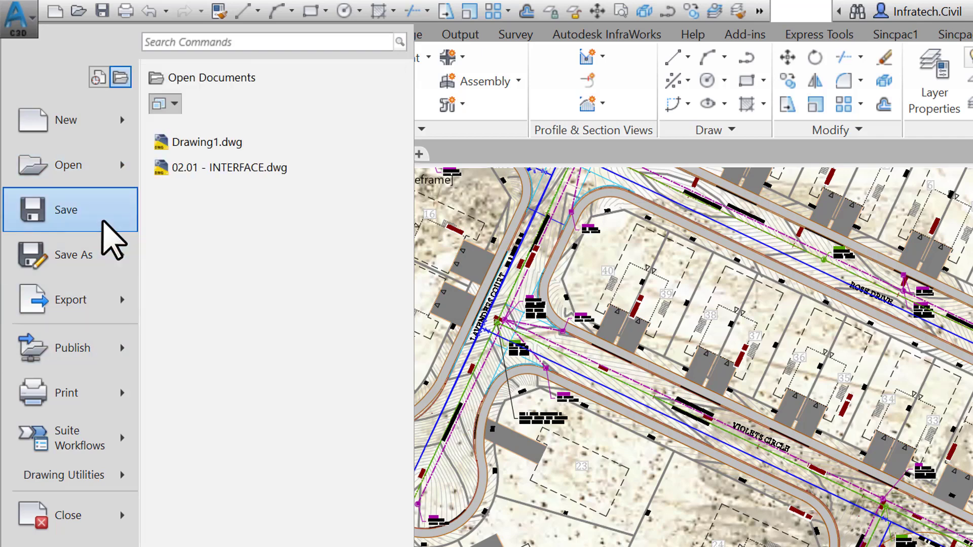
pyautogui.moveTo(131, 281)
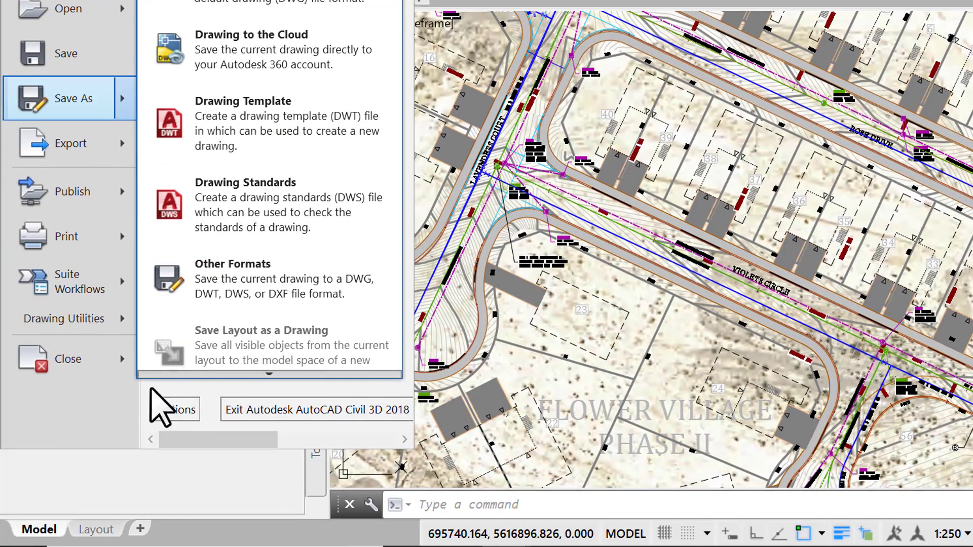
pyautogui.click(96, 530)
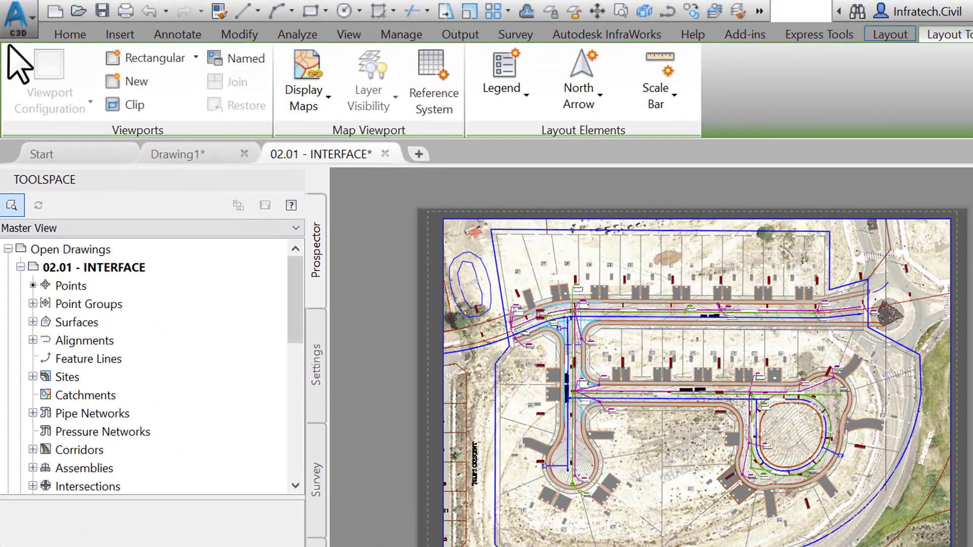
pyautogui.click(16, 16)
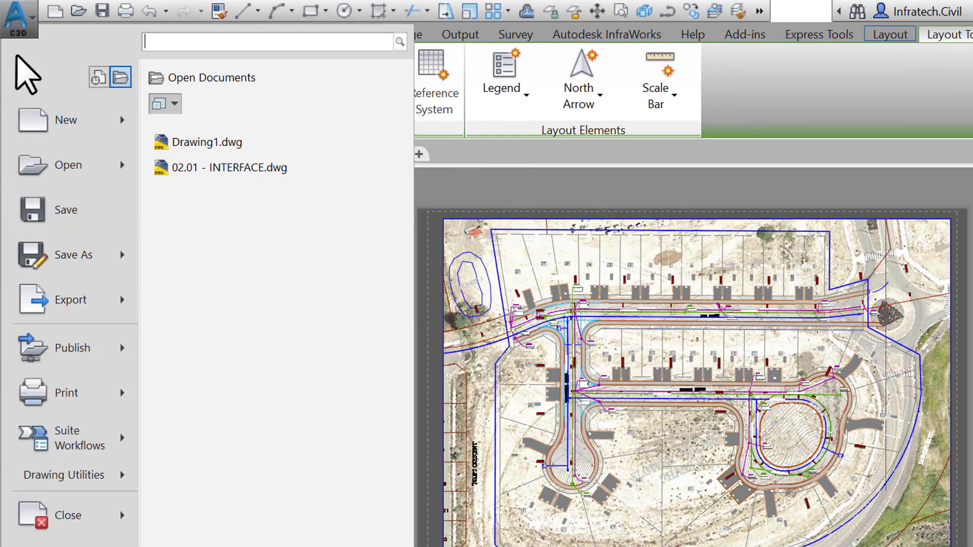
pyautogui.moveTo(127, 254)
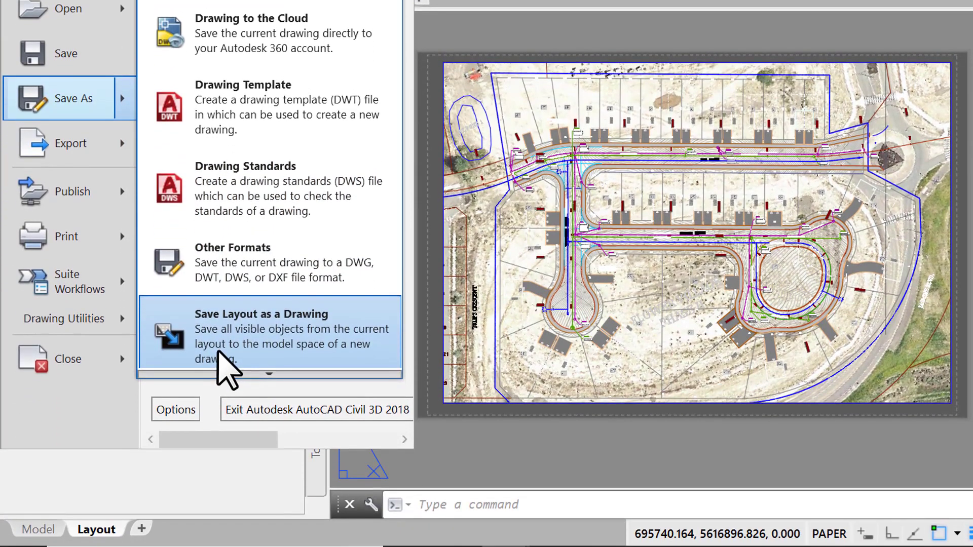
pyautogui.click(28, 529)
pyautogui.click(38, 530)
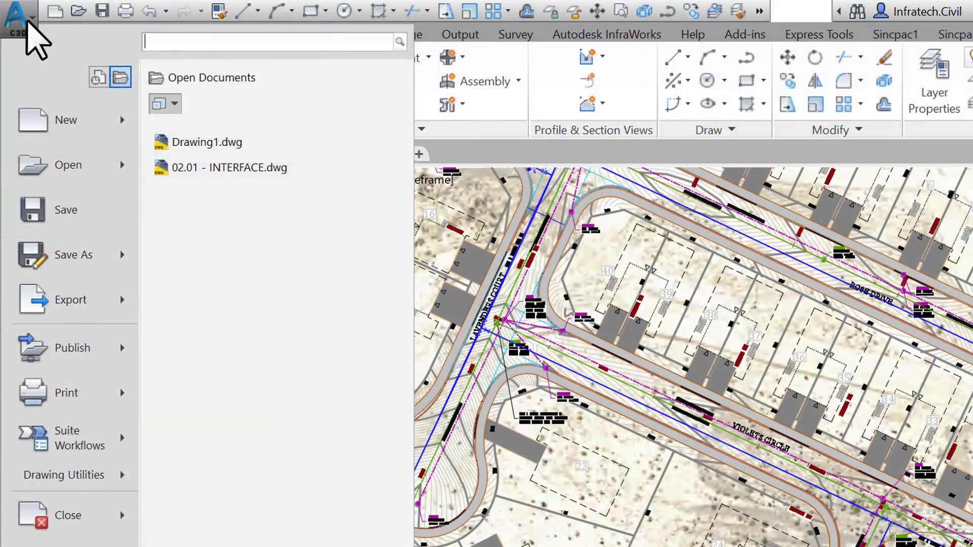
# Show the Export formats, then the Publish sharing options including eTransmit, Archive and Email.
pyautogui.moveTo(100, 305)
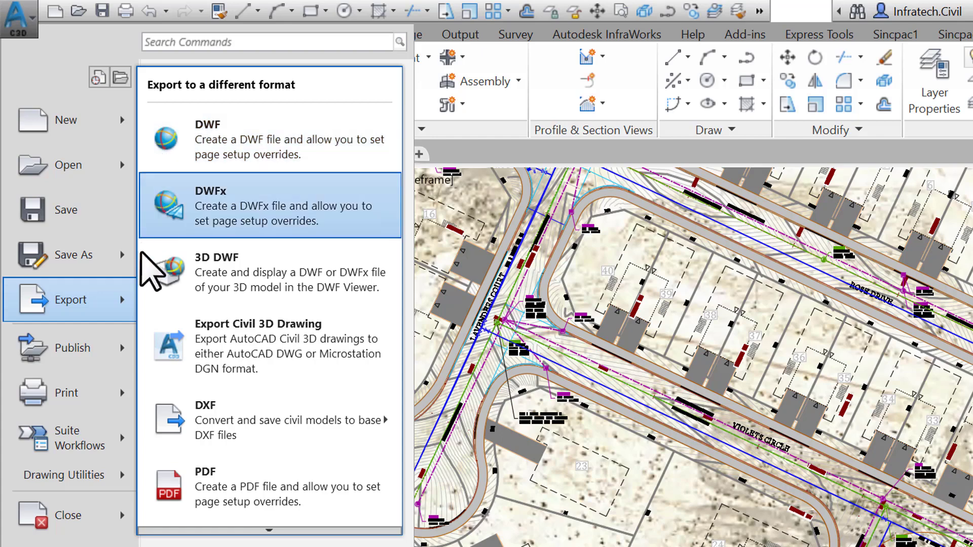
pyautogui.moveTo(123, 339)
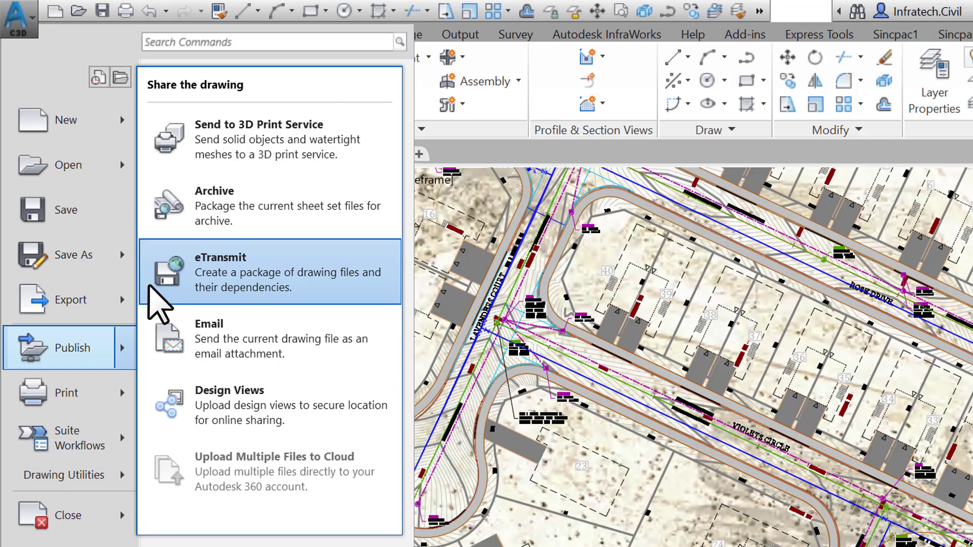
# Save the drawing for eTransmit and review the Standard transmittal setup unchanged.
pyautogui.click(149, 287)
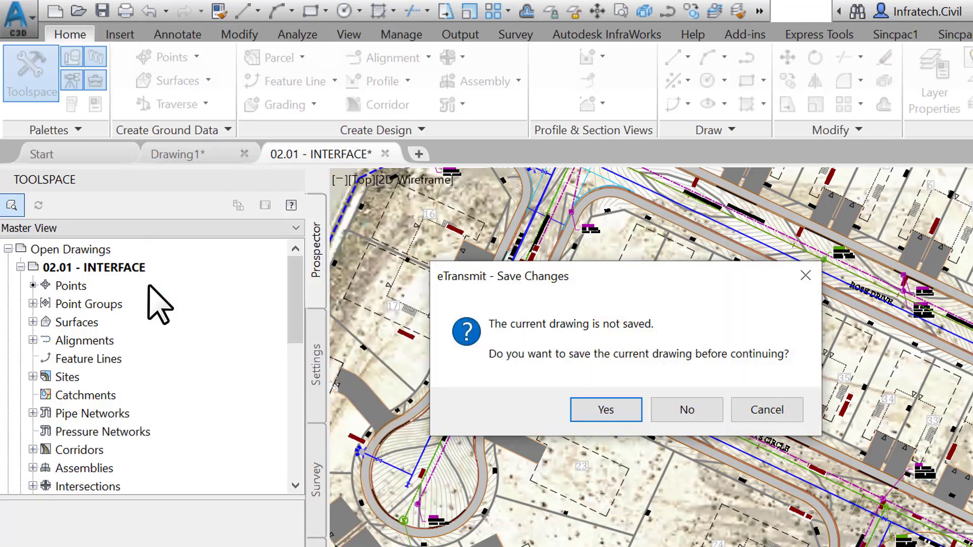
pyautogui.click(583, 409)
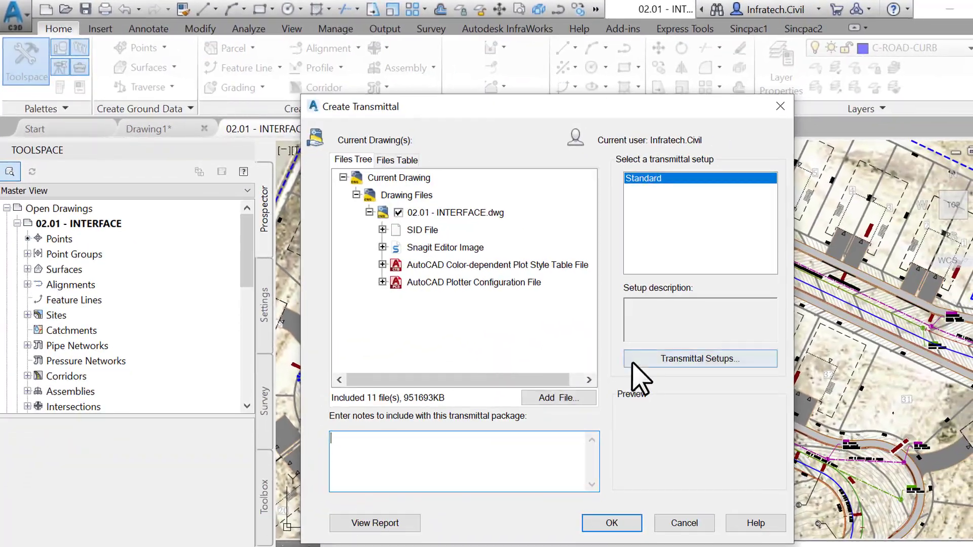
pyautogui.click(639, 359)
pyautogui.click(632, 296)
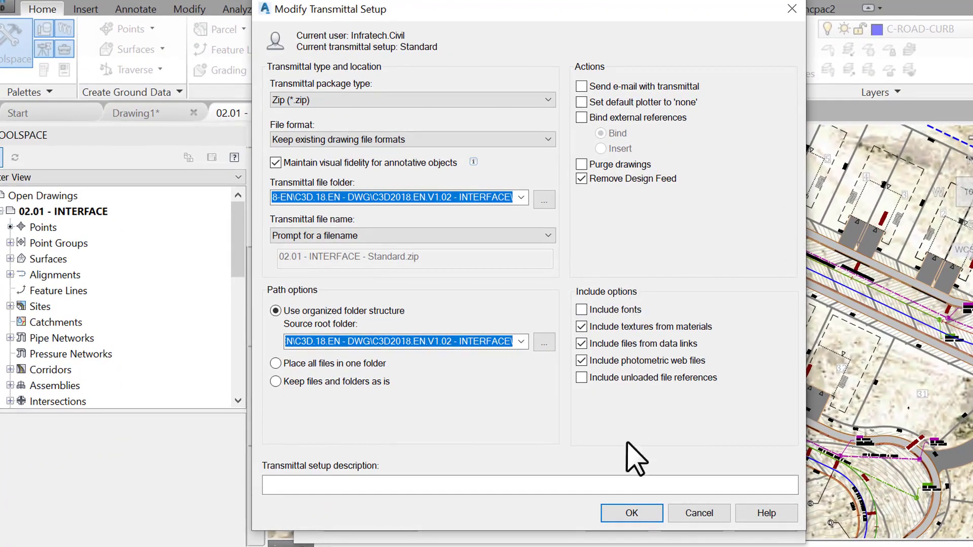
pyautogui.click(631, 515)
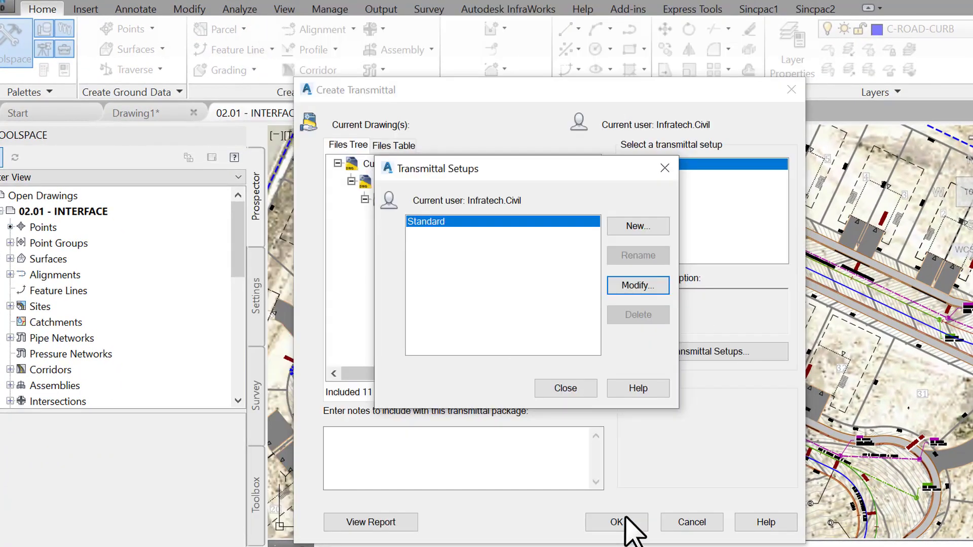
pyautogui.click(567, 389)
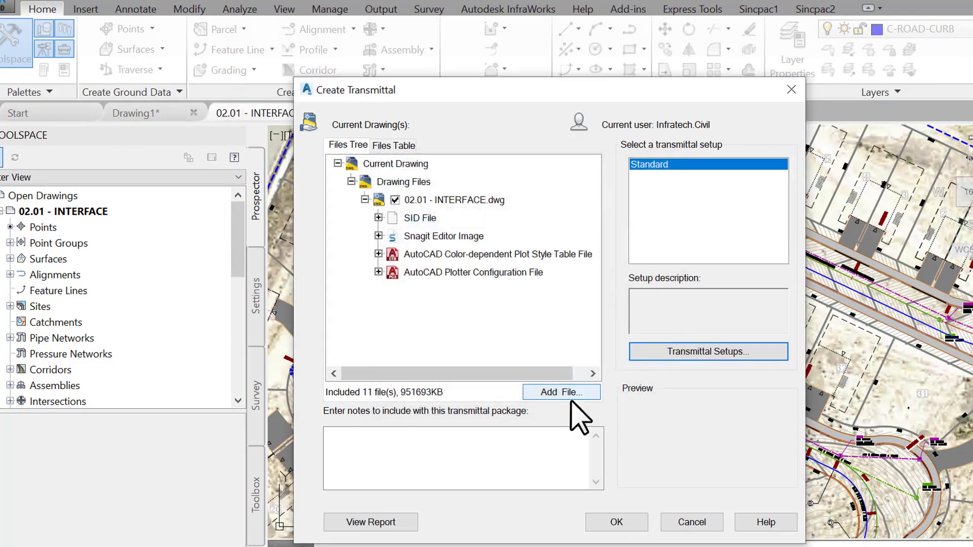
# Create the 02.01 - INTERFACE - Standard.zip transmittal package.
pyautogui.click(616, 522)
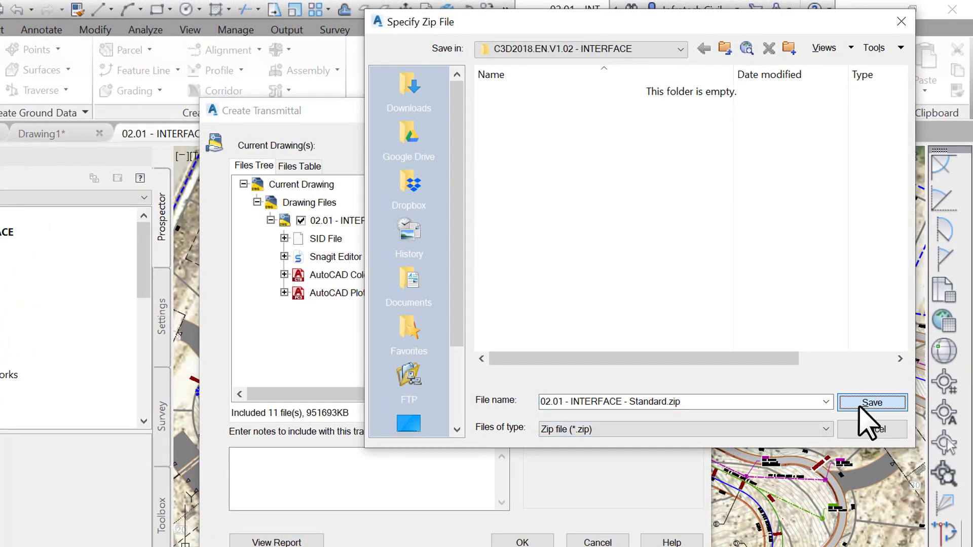
pyautogui.click(941, 387)
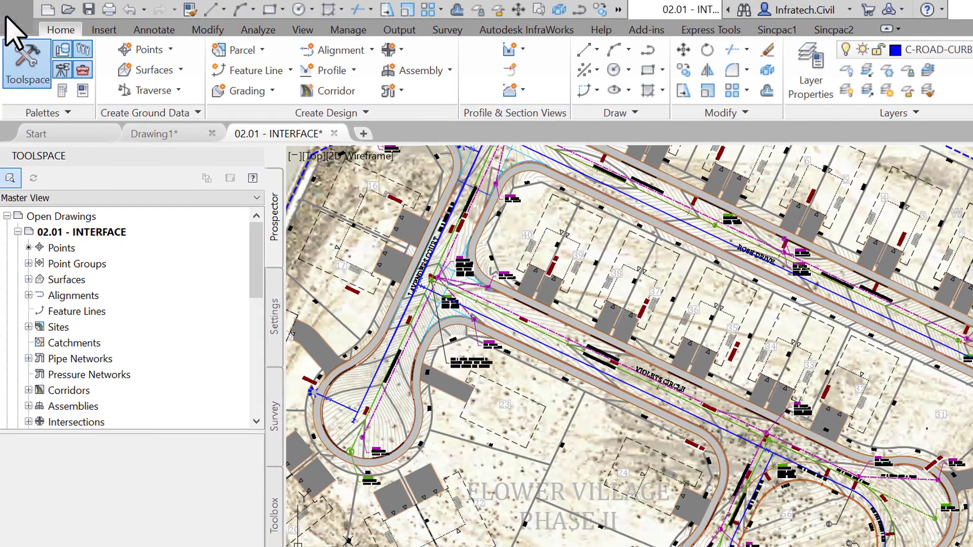
pyautogui.click(7, 13)
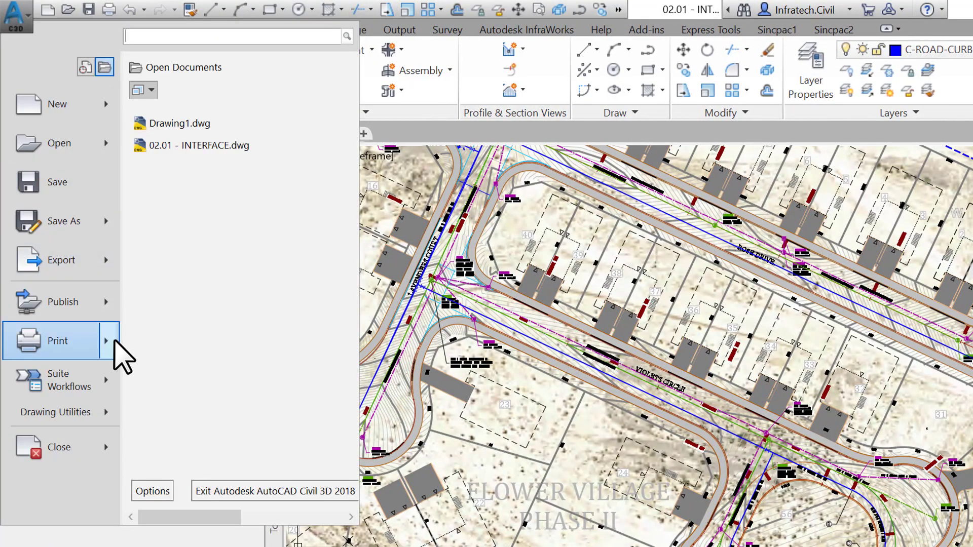
pyautogui.moveTo(114, 340)
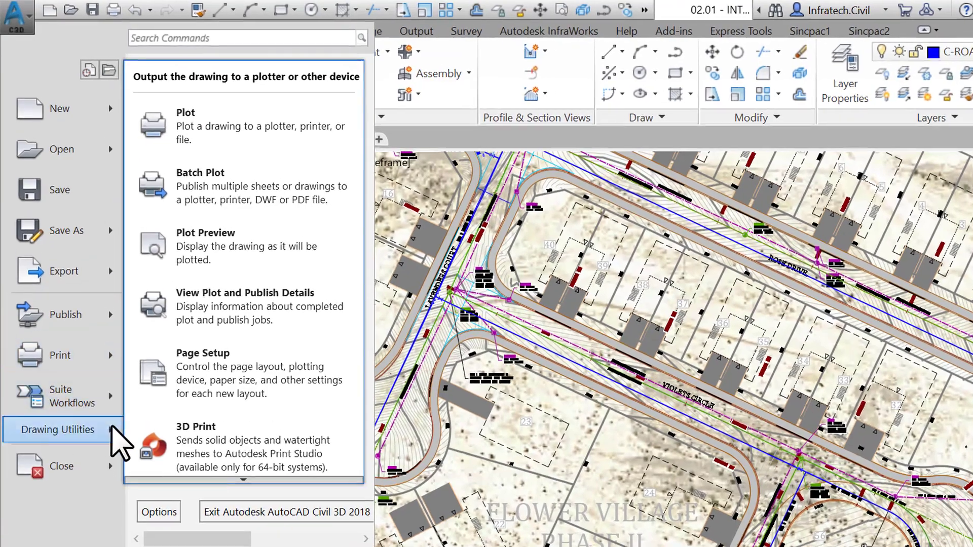
pyautogui.moveTo(107, 410)
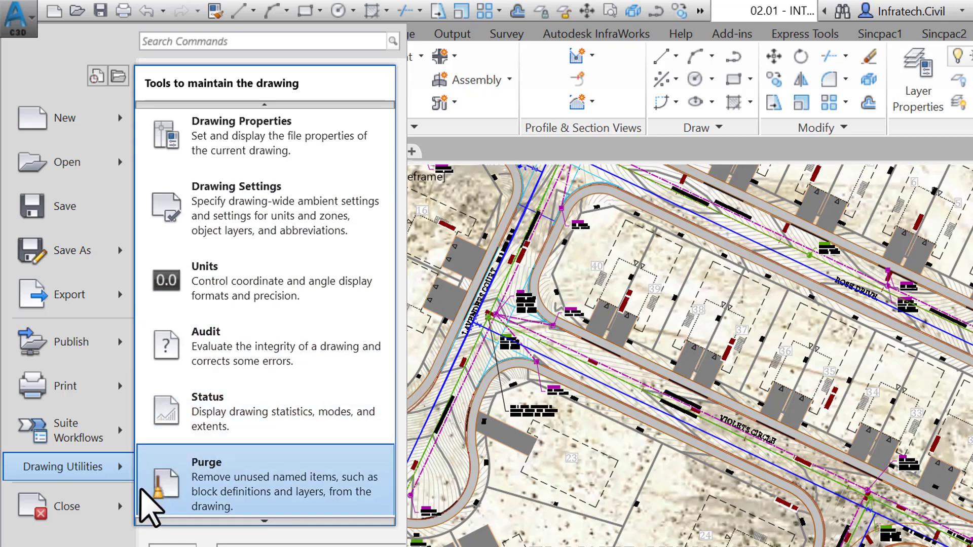
pyautogui.moveTo(256, 523)
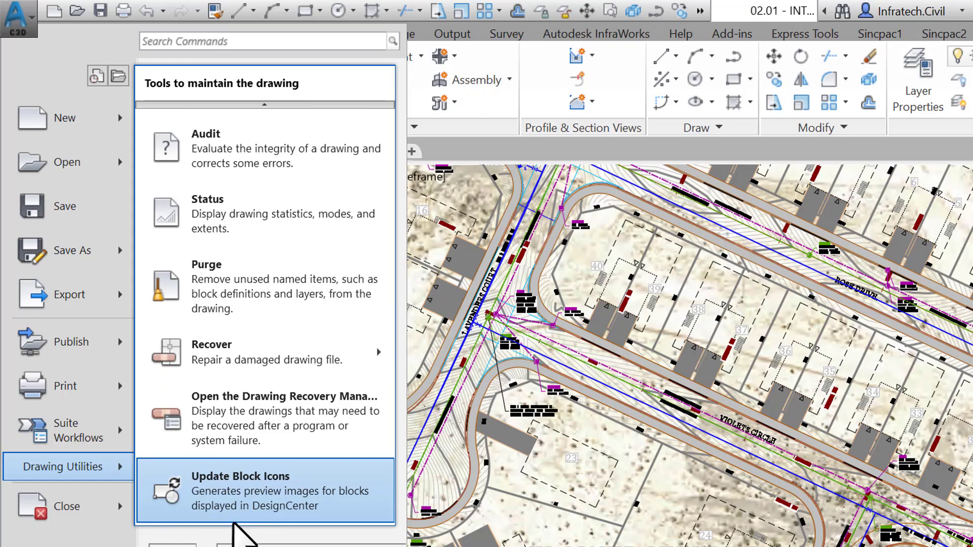
pyautogui.moveTo(126, 508)
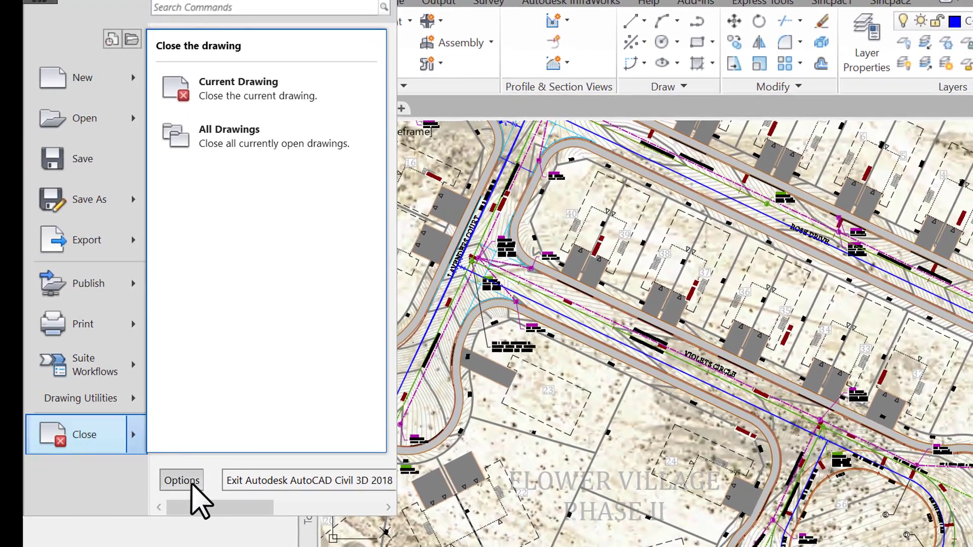
# In Options Files, expand Template Settings and select the QNEW default template value None.
pyautogui.click(187, 492)
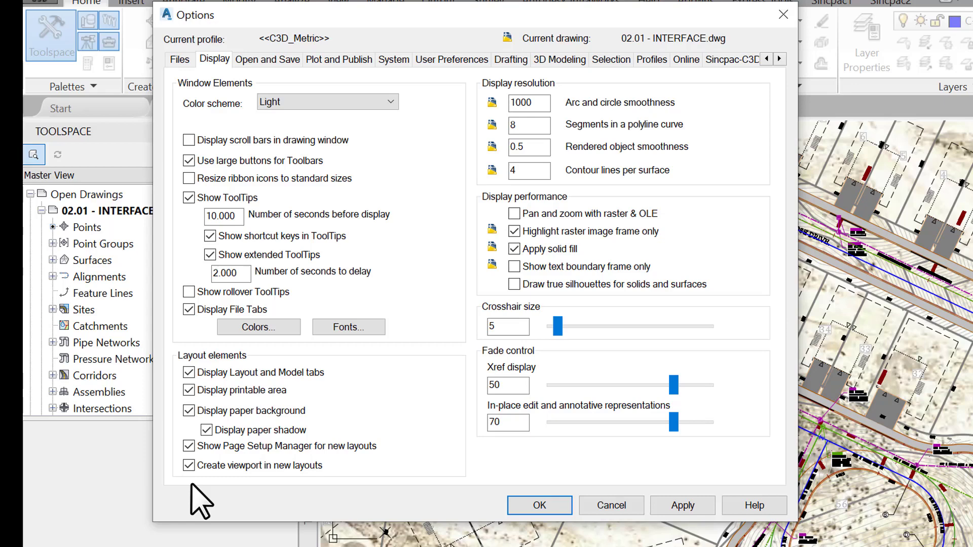
pyautogui.click(179, 60)
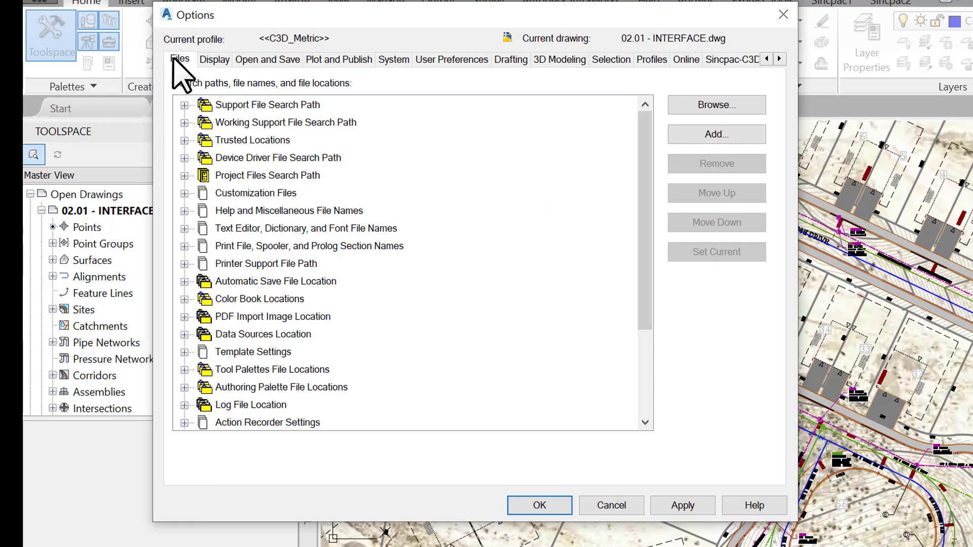
pyautogui.click(183, 282)
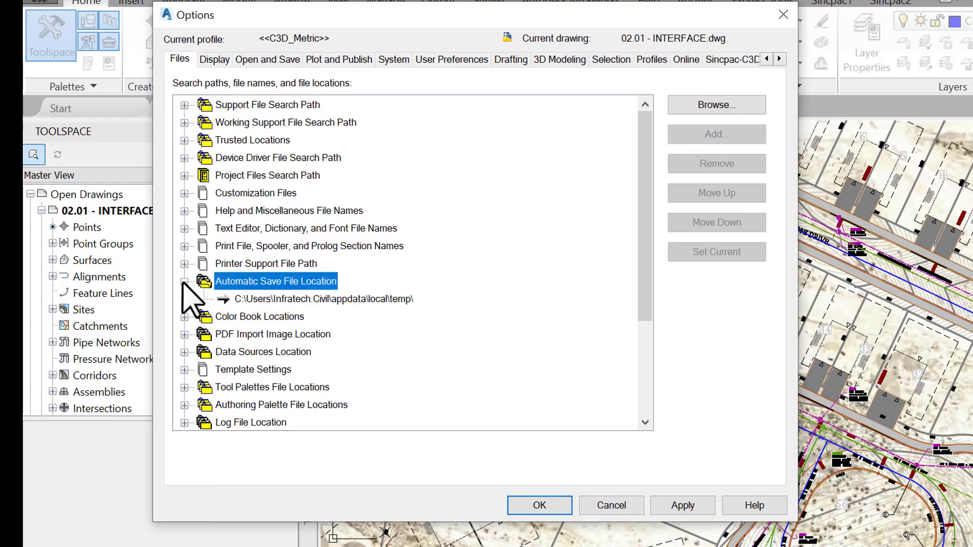
pyautogui.click(184, 282)
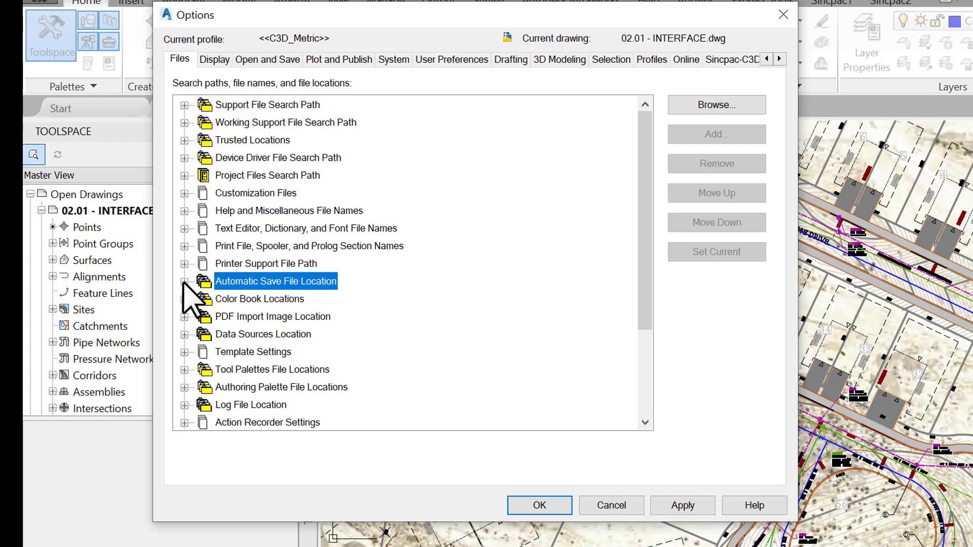
pyautogui.click(184, 282)
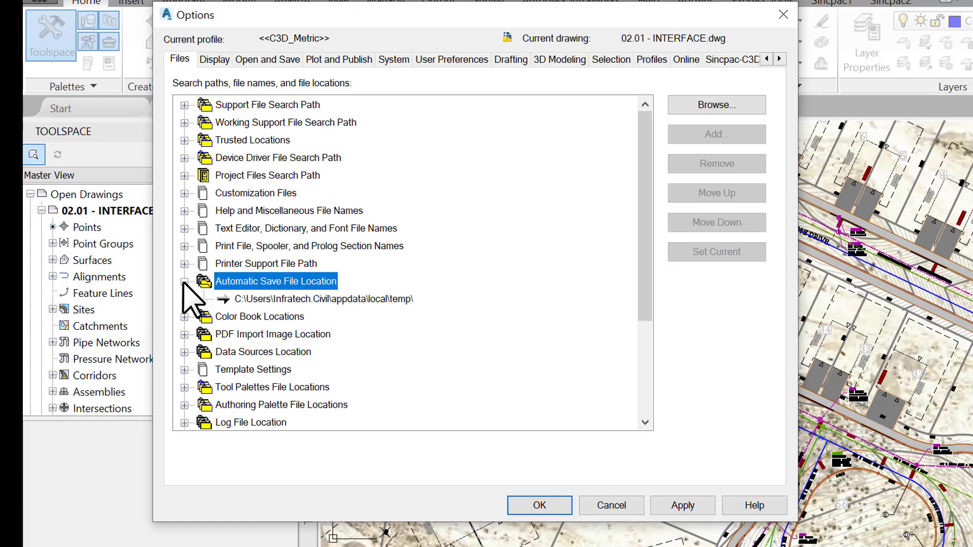
pyautogui.click(184, 370)
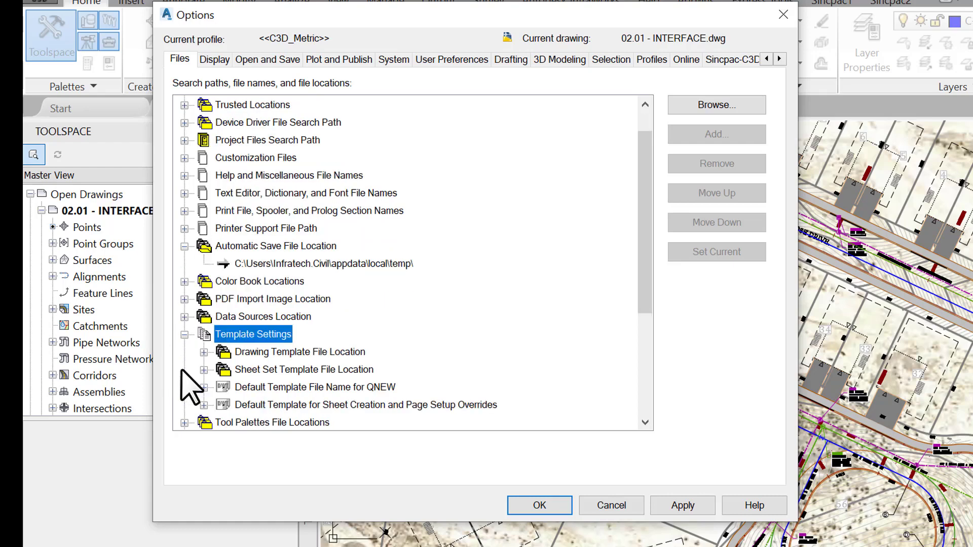
pyautogui.click(204, 387)
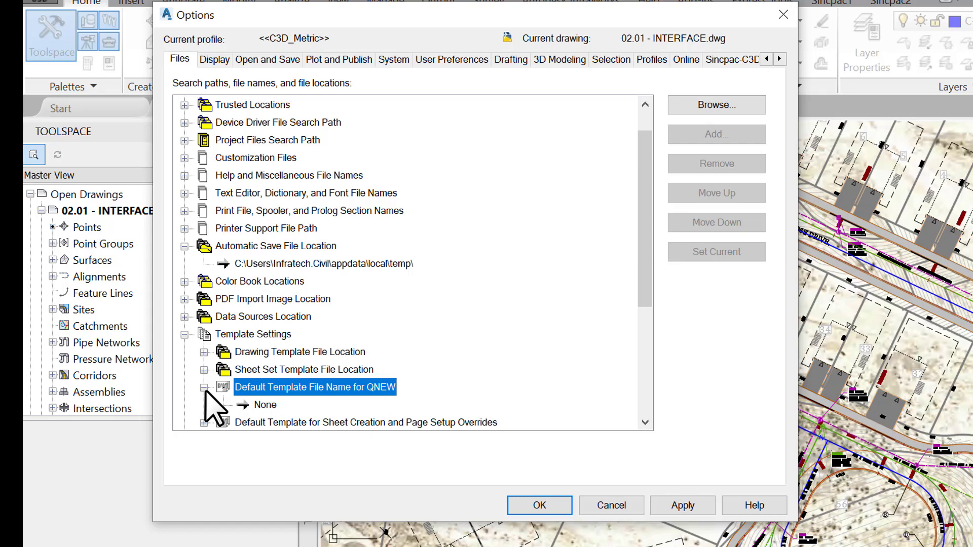
pyautogui.press('Down')
# Preview the Template folder's .dwt files and pick _AutoCAD Civil 3D (Imperial) NCS for QNEW.
pyautogui.click(710, 106)
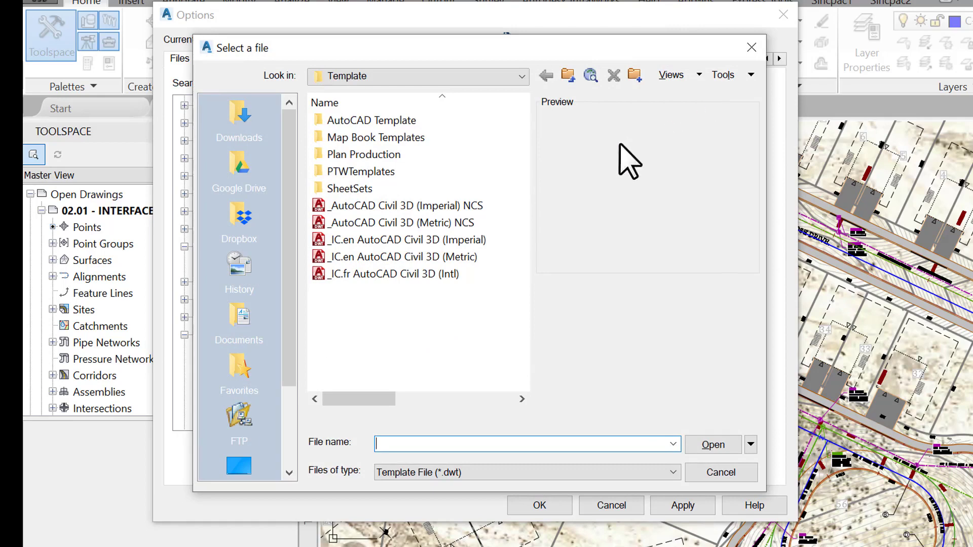
pyautogui.click(467, 205)
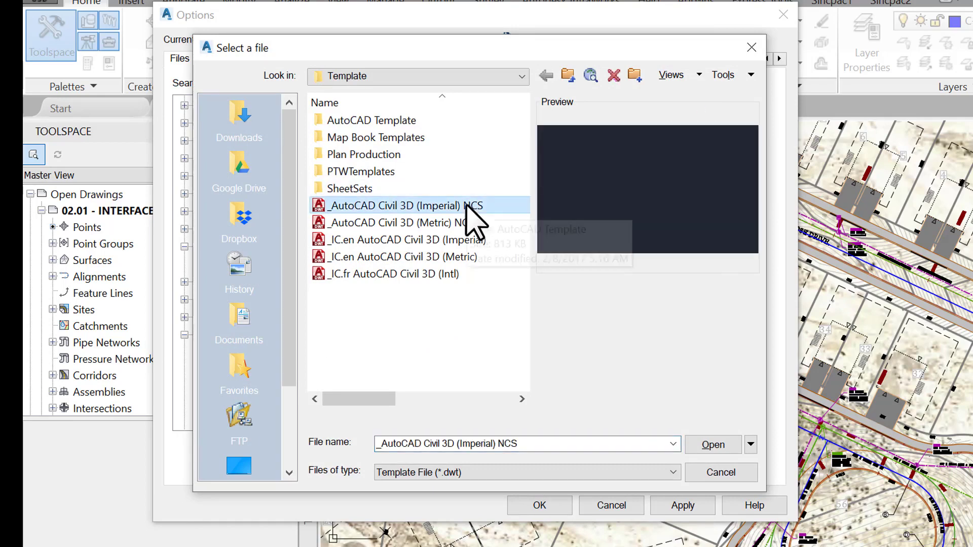
pyautogui.click(443, 223)
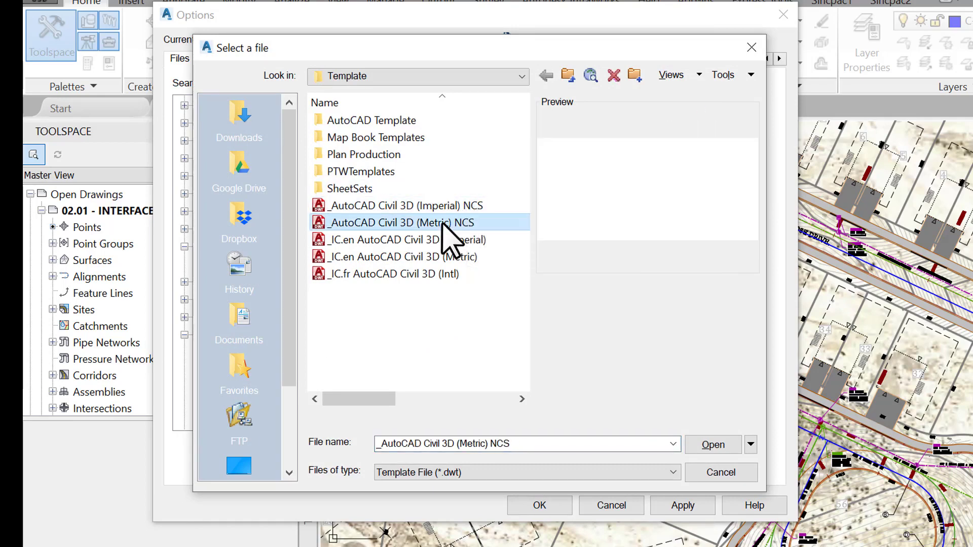
pyautogui.click(414, 239)
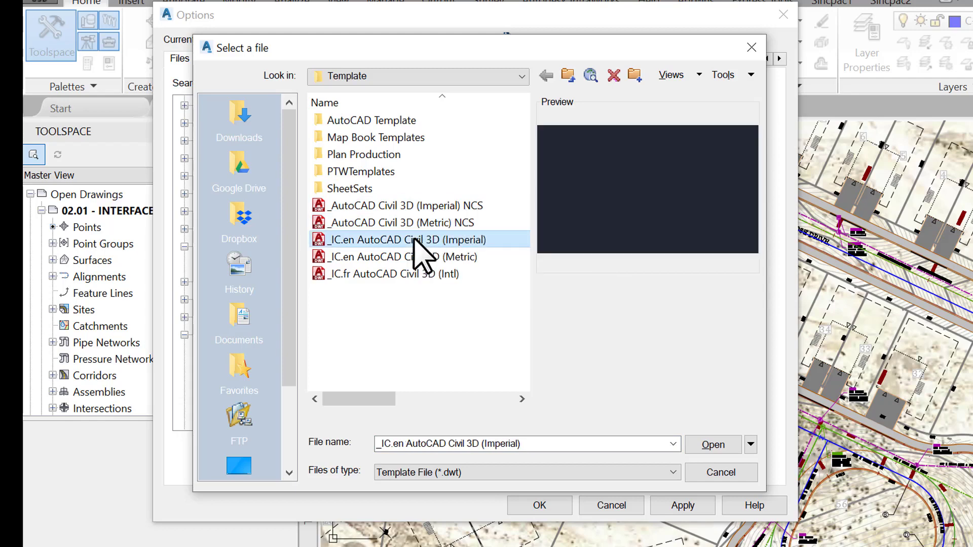
pyautogui.click(407, 256)
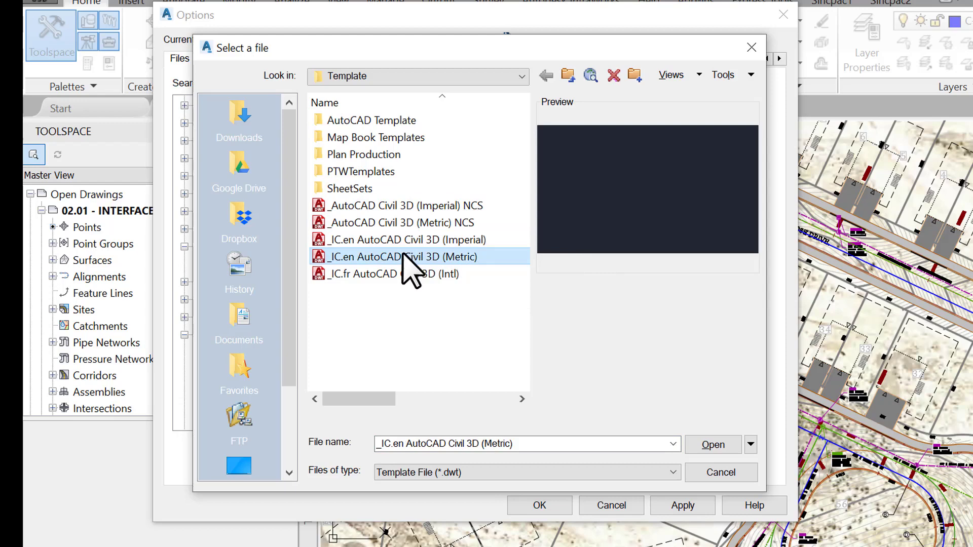
pyautogui.click(373, 274)
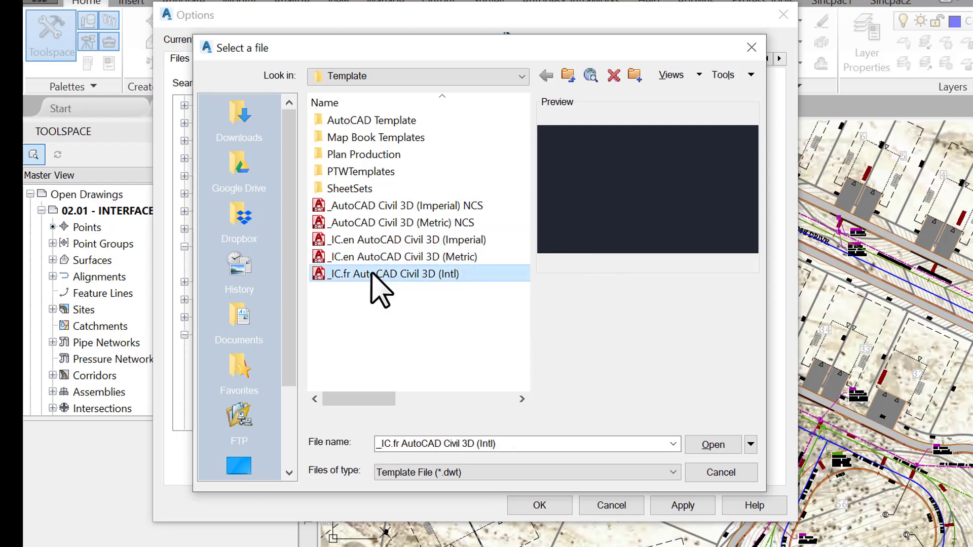
pyautogui.click(385, 205)
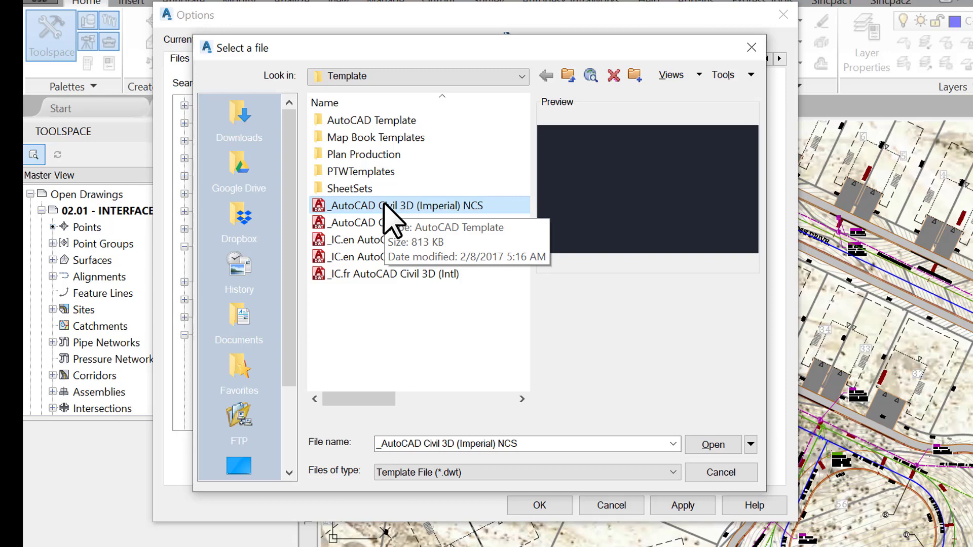
# Confirm the chosen QNEW template, then cancel Options without keeping changes.
pyautogui.click(714, 446)
pyautogui.moveTo(577, 423); pyautogui.dragTo(621, 427)
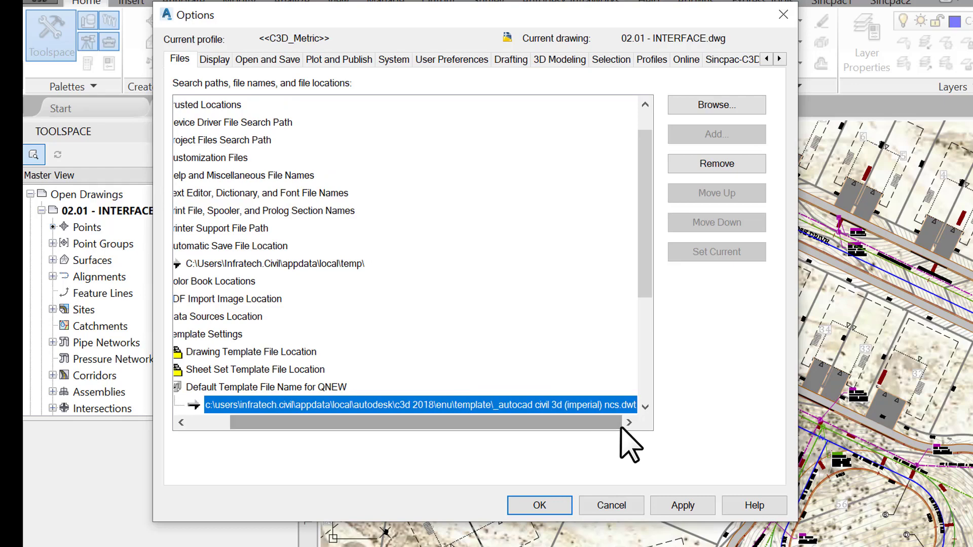
pyautogui.click(606, 512)
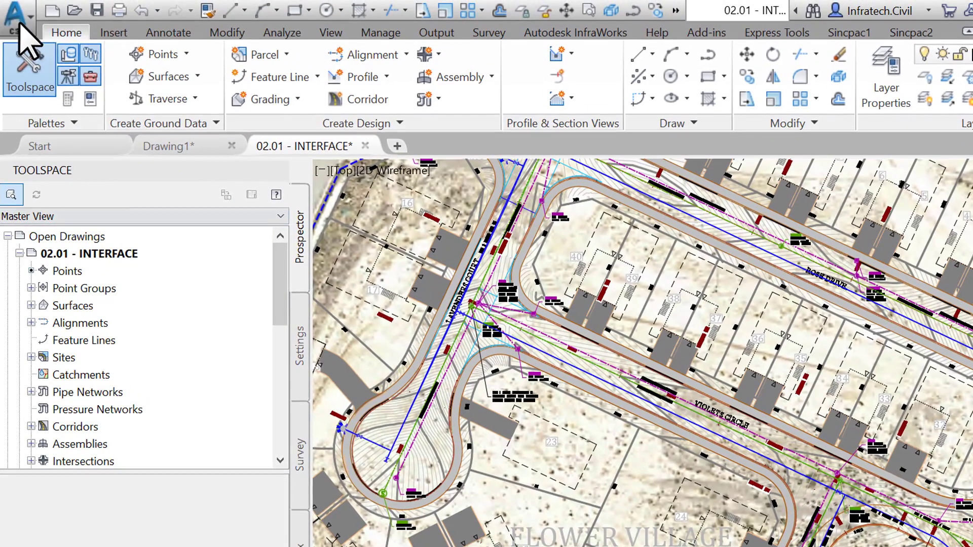
# Pin and then unpin 02.01 - INTERFACE and CORRIDORS in Recent Documents.
pyautogui.click(18, 15)
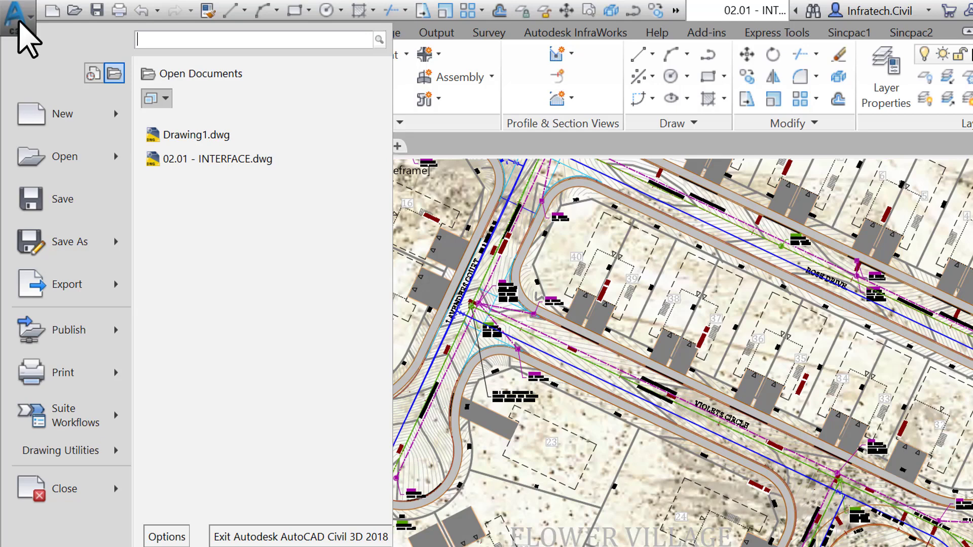
pyautogui.click(92, 77)
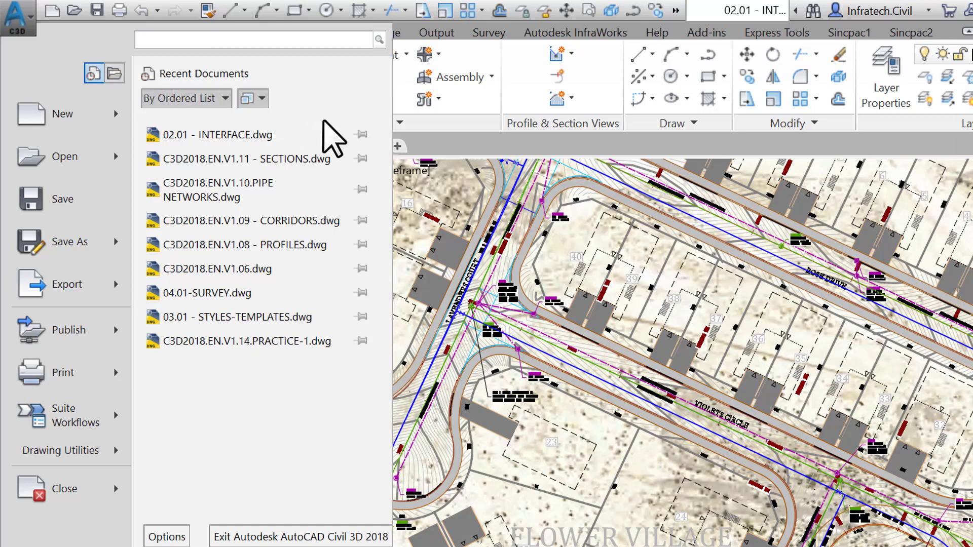
pyautogui.click(360, 134)
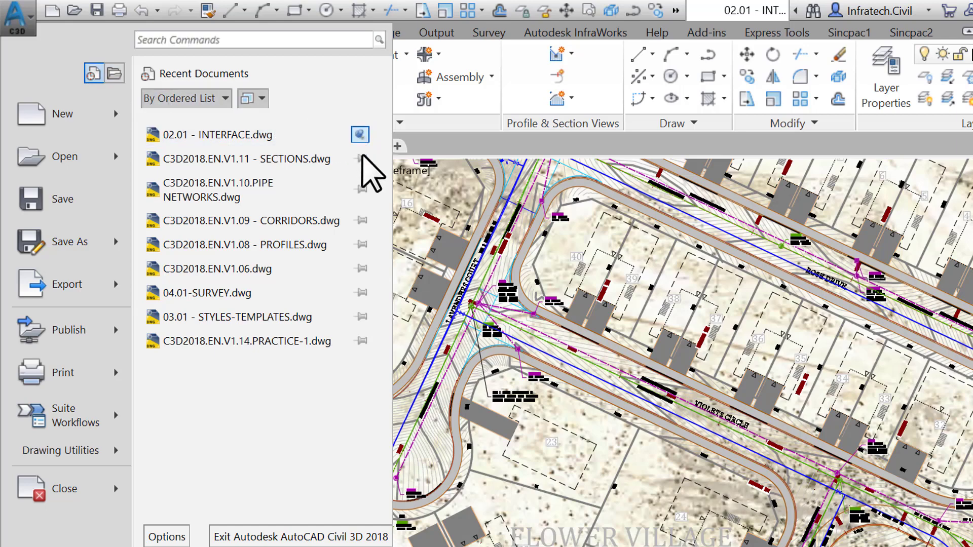
pyautogui.click(359, 221)
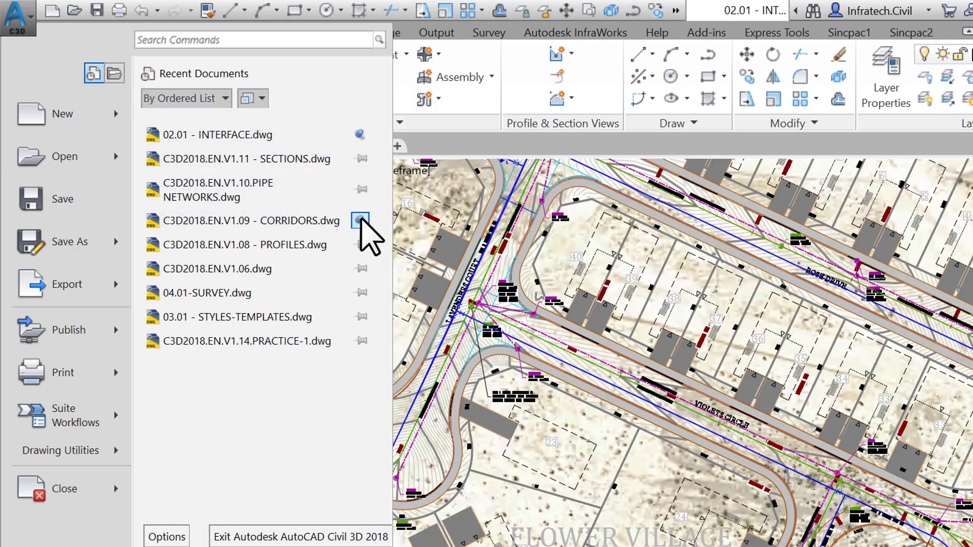
pyautogui.click(360, 220)
pyautogui.click(361, 134)
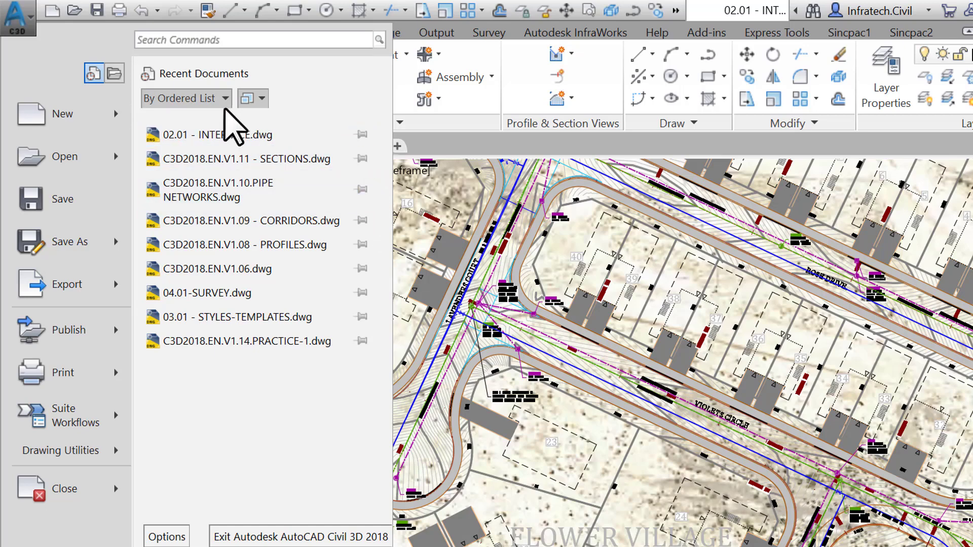
# Check the sort and icon-size choices, return to Open Documents, and start a command search.
pyautogui.click(224, 105)
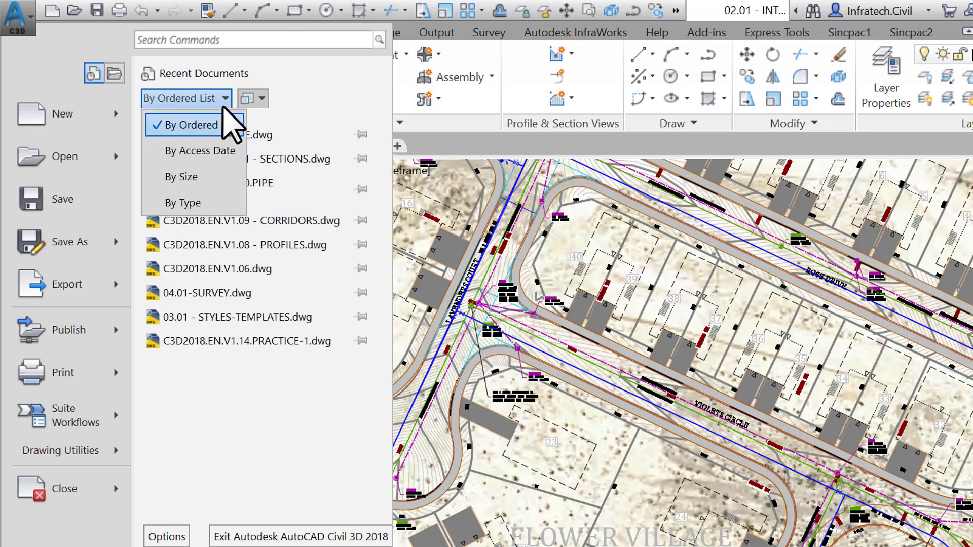
pyautogui.click(251, 98)
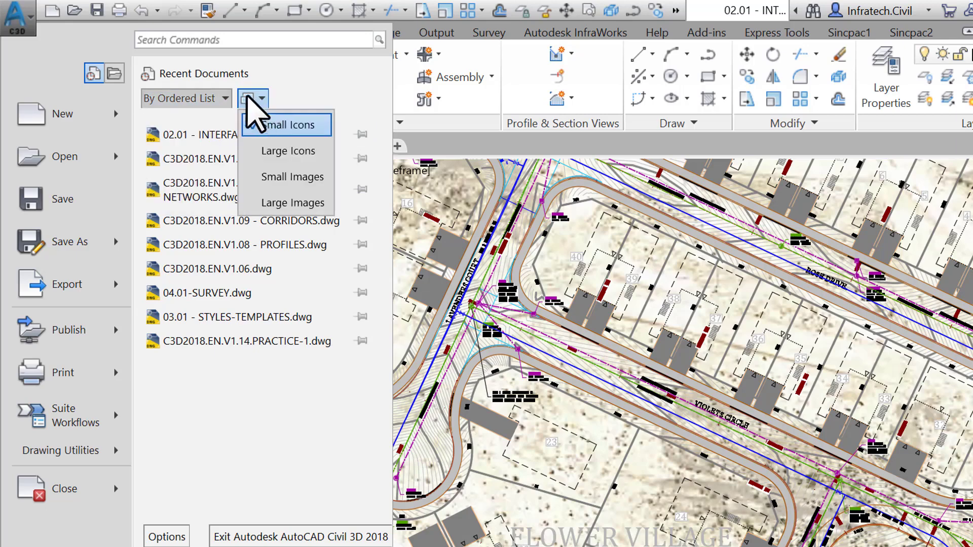
pyautogui.click(115, 74)
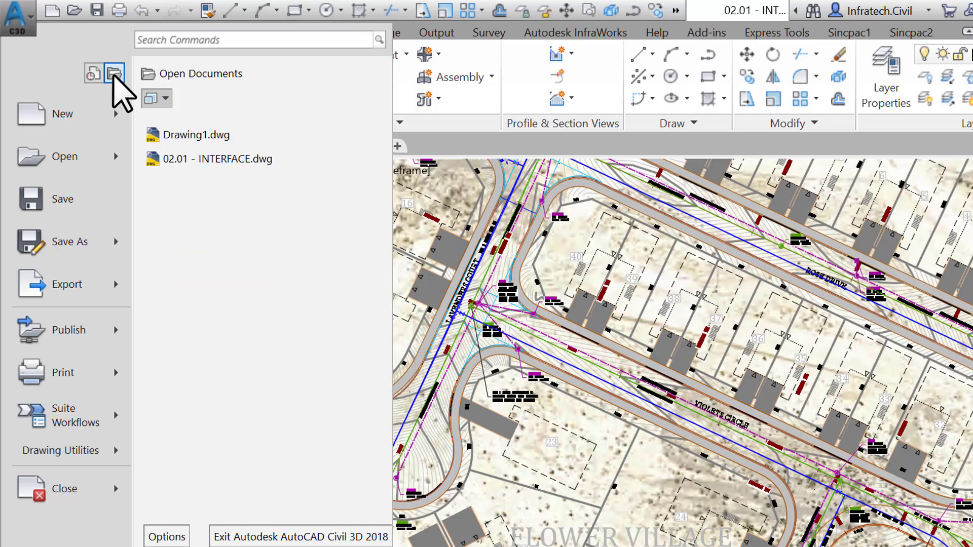
pyautogui.click(165, 98)
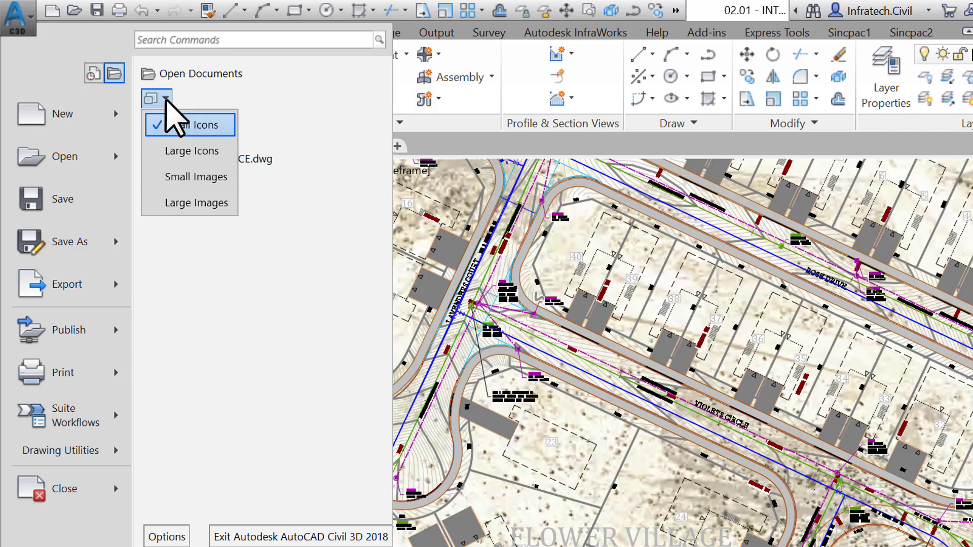
pyautogui.click(155, 39)
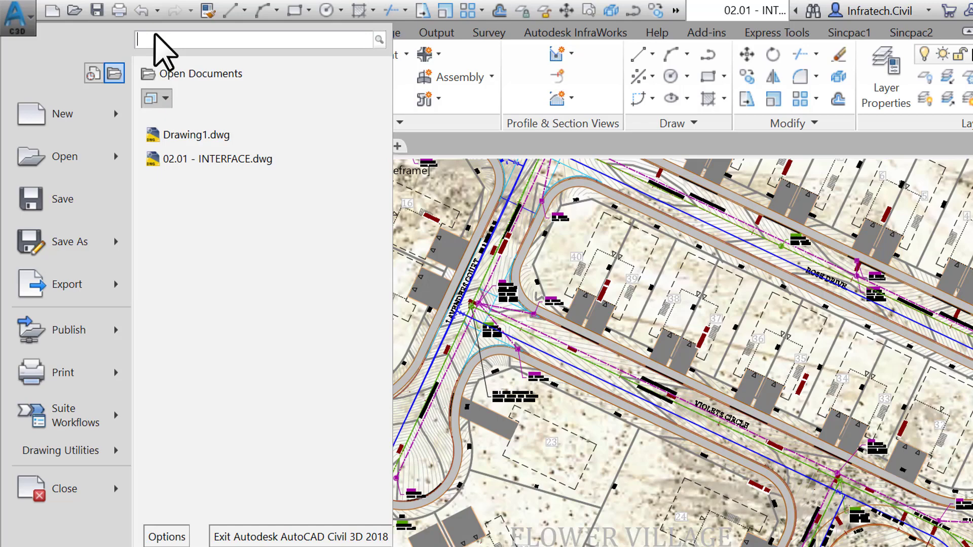
# Search the Application Menu for 'align', then change the search to 'rect' and launch Rectangle.
pyautogui.write('align')
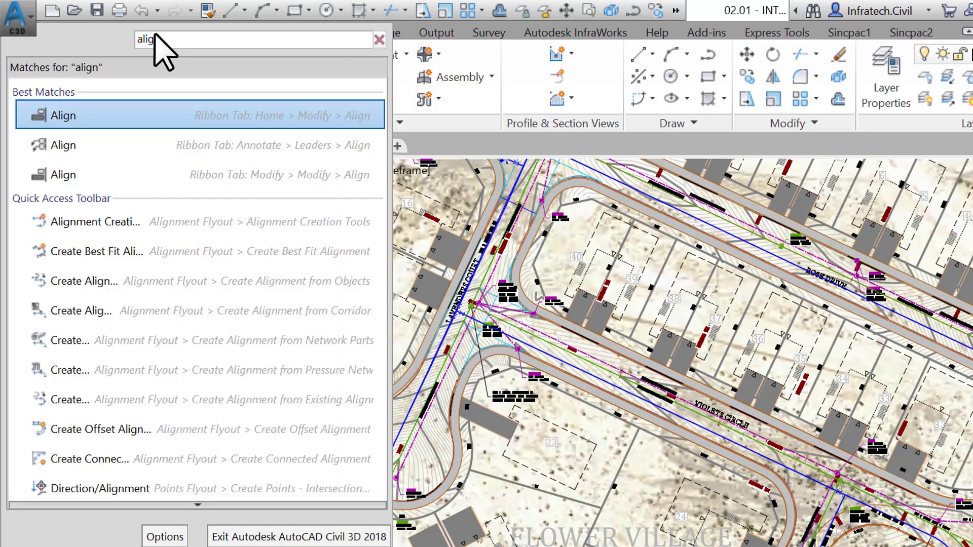
pyautogui.scroll(-5, 215, 288)
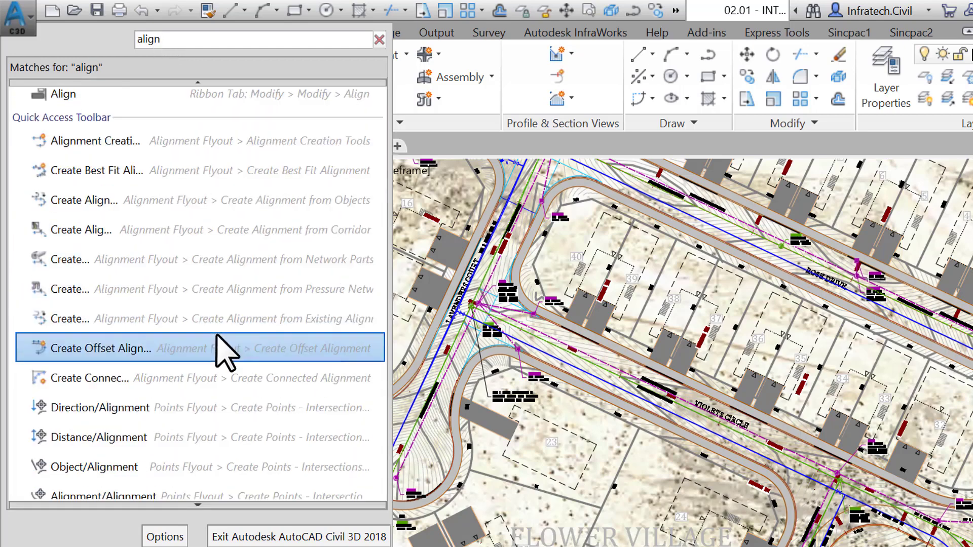
pyautogui.scroll(-15, 222, 373)
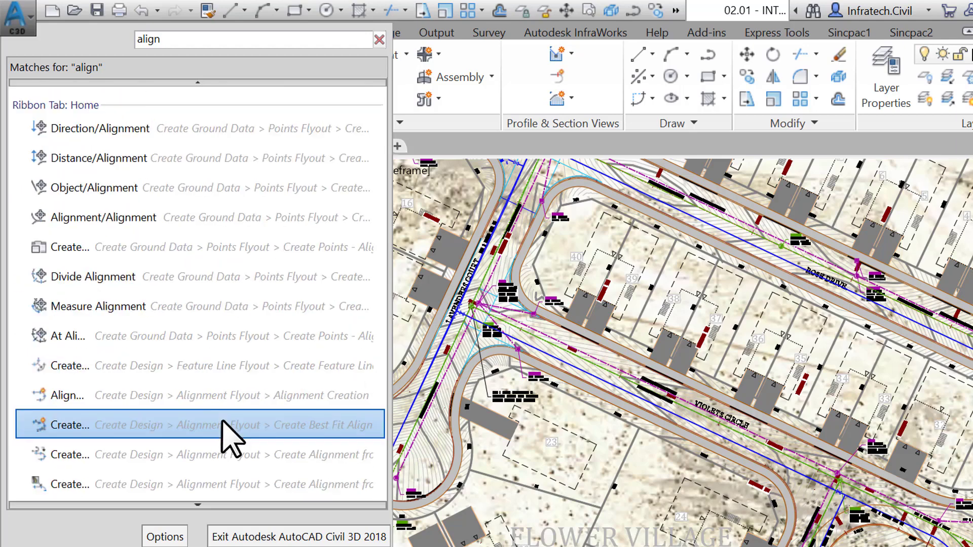
pyautogui.scroll(-15, 231, 436)
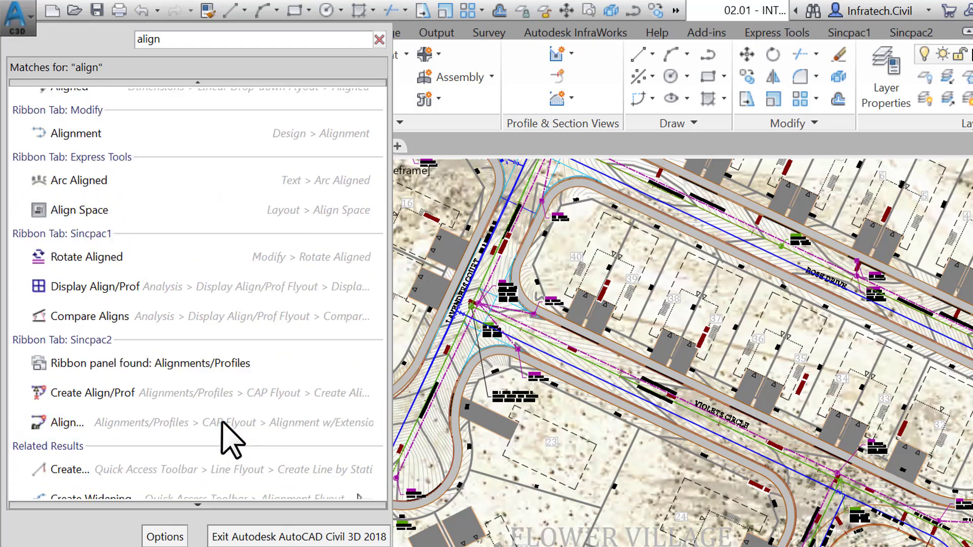
pyautogui.scroll(-10, 223, 423)
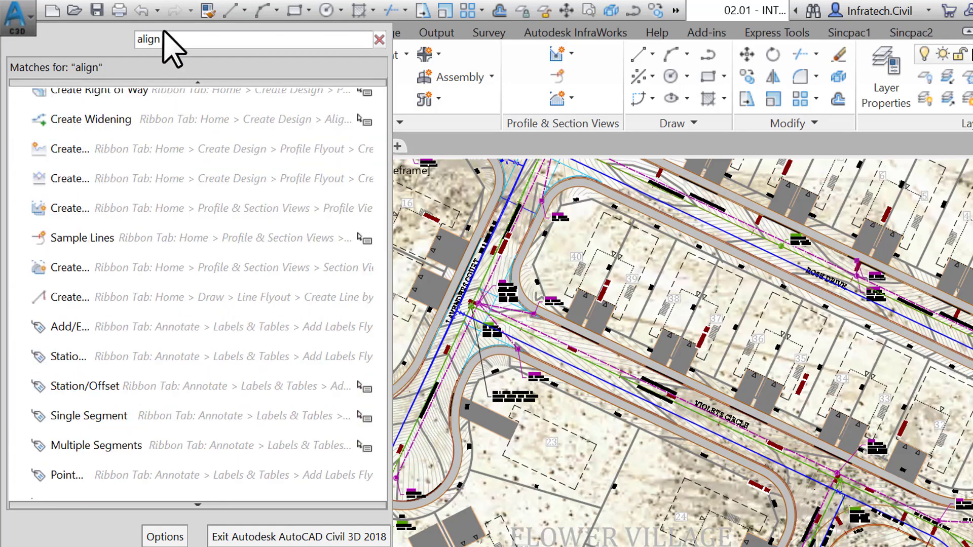
pyautogui.moveTo(163, 39); pyautogui.dragTo(124, 40)
pyautogui.write('rect')
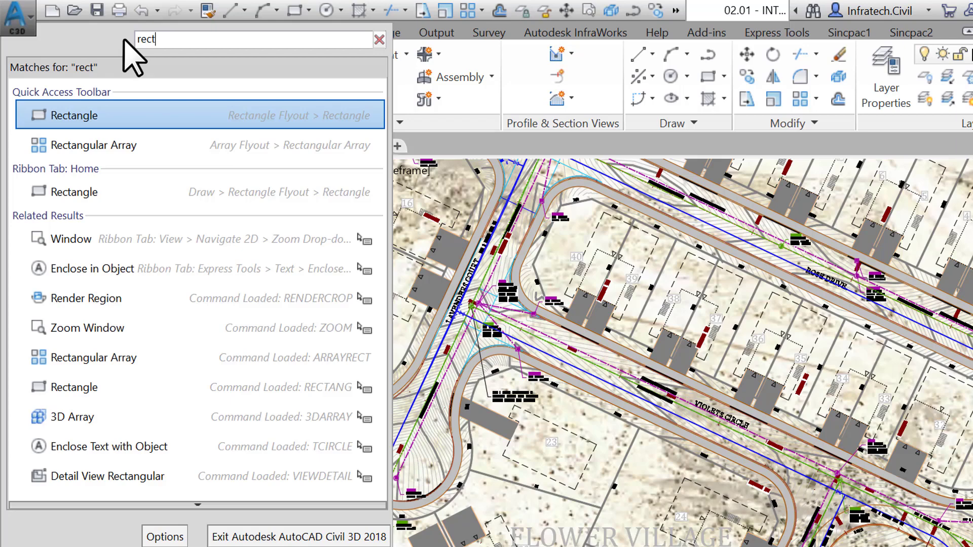
pyautogui.click(125, 116)
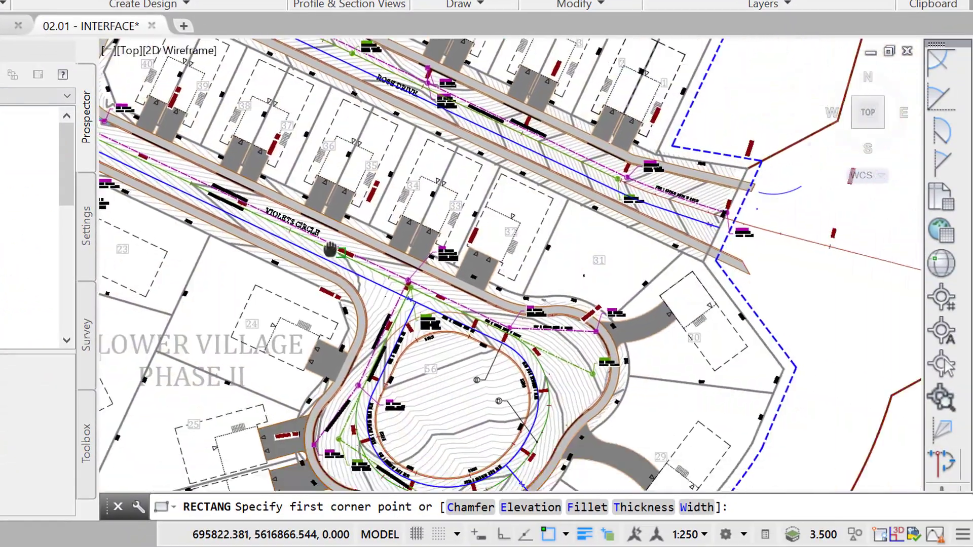
# Pan to the parcel beside Jasmine Blvd and draw a rectangle over the grassy field.
pyautogui.moveTo(330, 249)
pyautogui.mouseDown(button='middle')
pyautogui.moveTo(38, 88)
pyautogui.moveTo(3, 54)
pyautogui.mouseUp(button='middle')
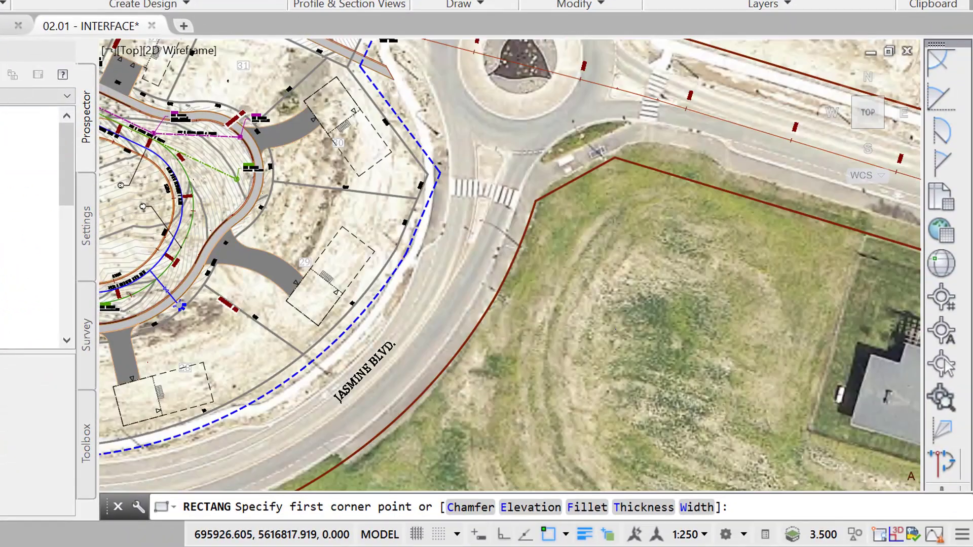
pyautogui.click(532, 260)
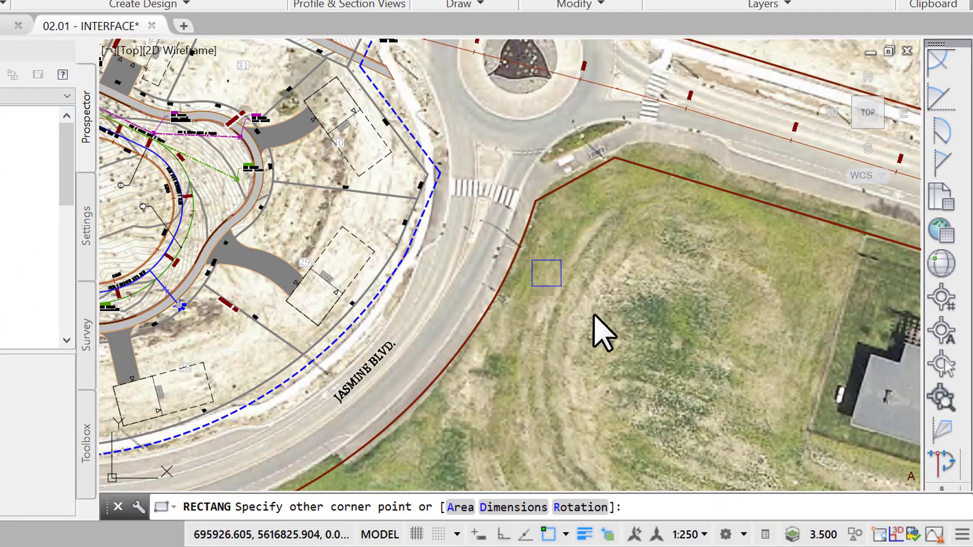
pyautogui.click(815, 454)
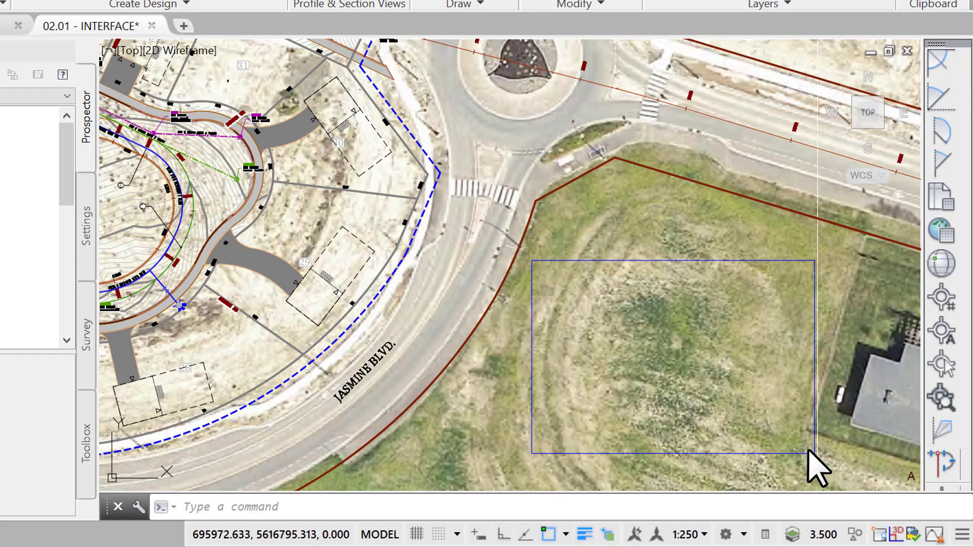
# Select the new rectangle and delete it.
pyautogui.click(728, 387)
pyautogui.click(562, 274)
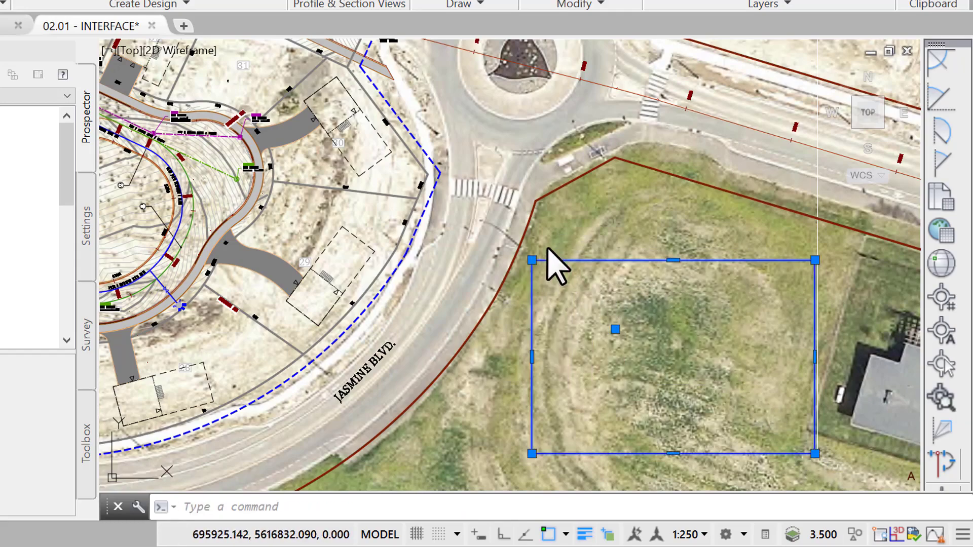
pyautogui.press('Delete')
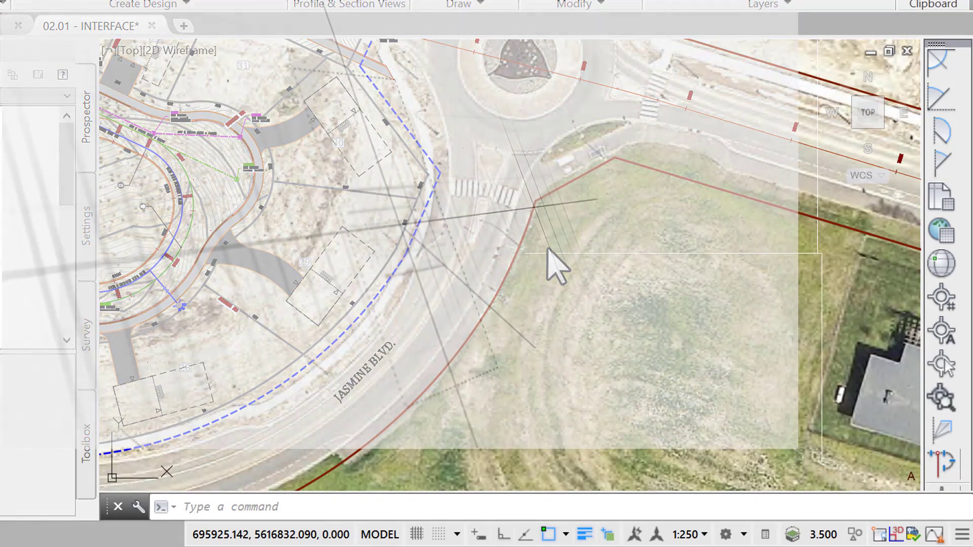